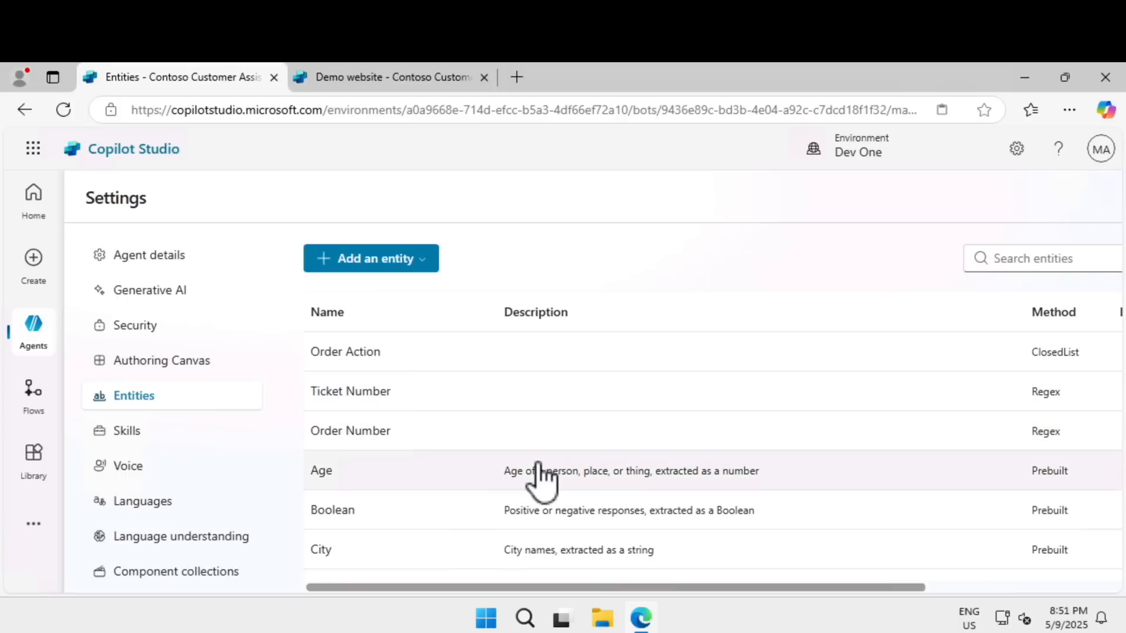
Step: Look through the agent's entity list, comparing the custom entities with the prebuilt ones and their extraction methods
scroll(540, 478, "down", 2)
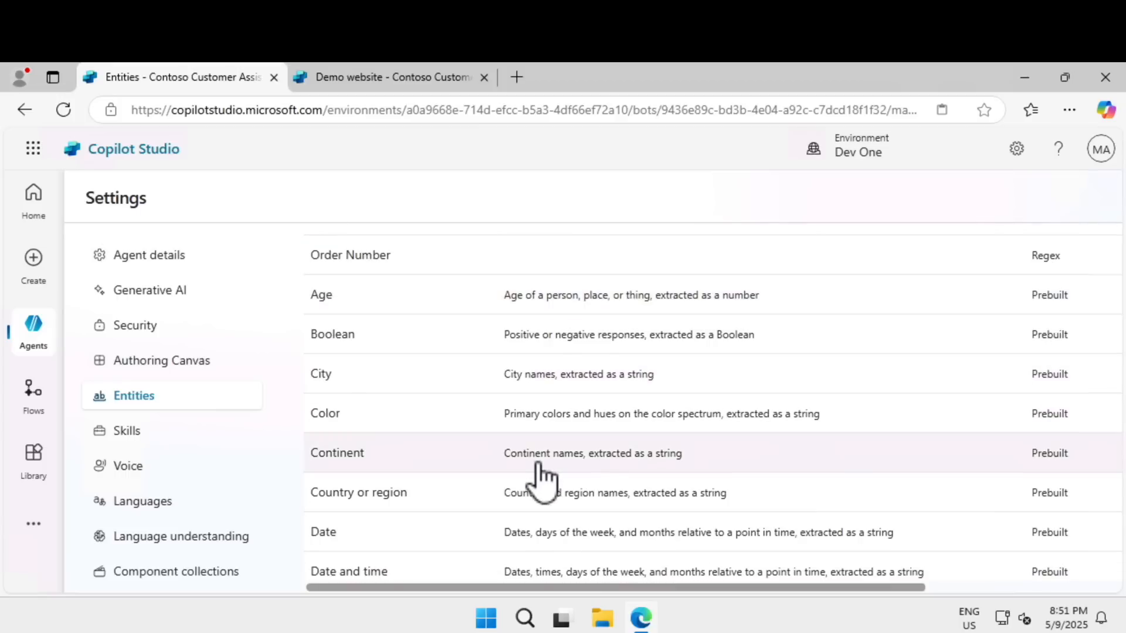
scroll(539, 478, "down", 1)
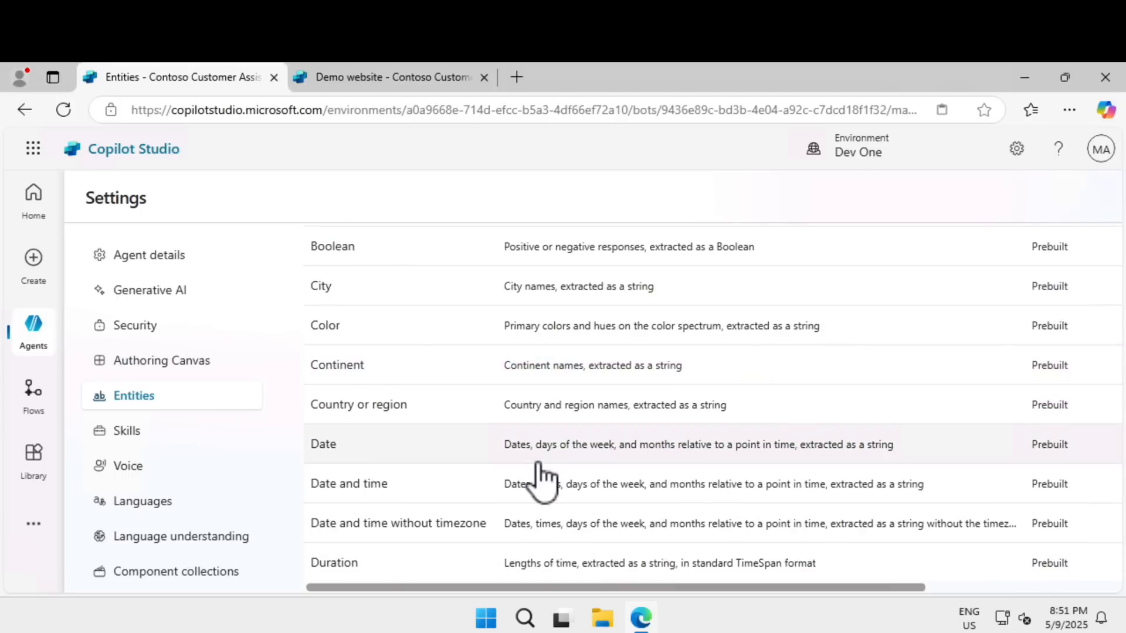
scroll(540, 478, "down", 1)
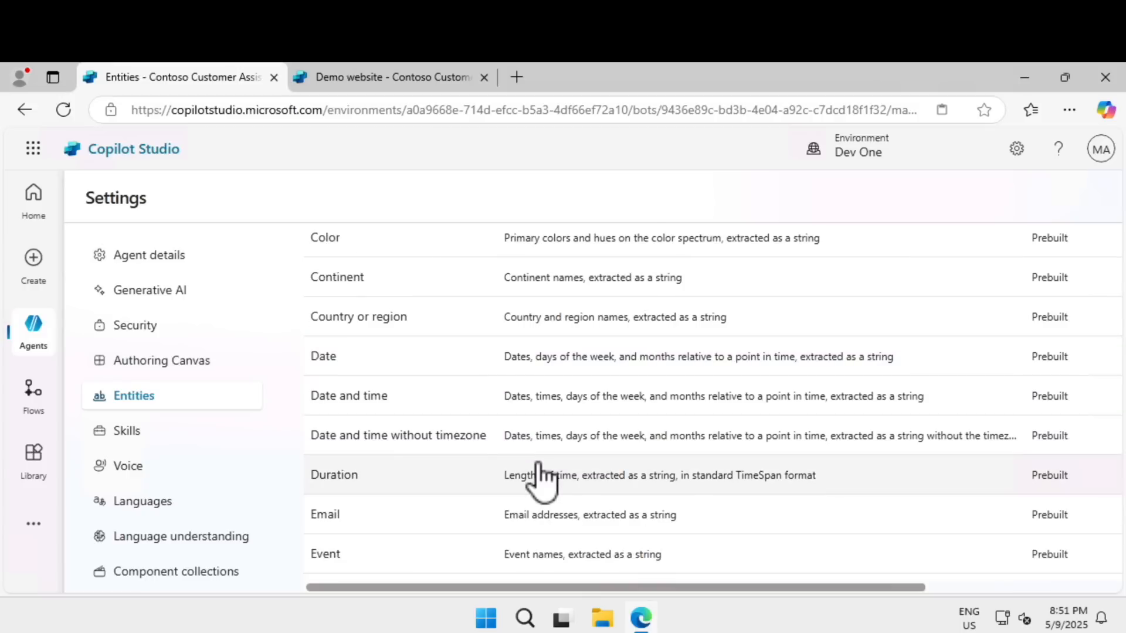
scroll(540, 478, "down", 2)
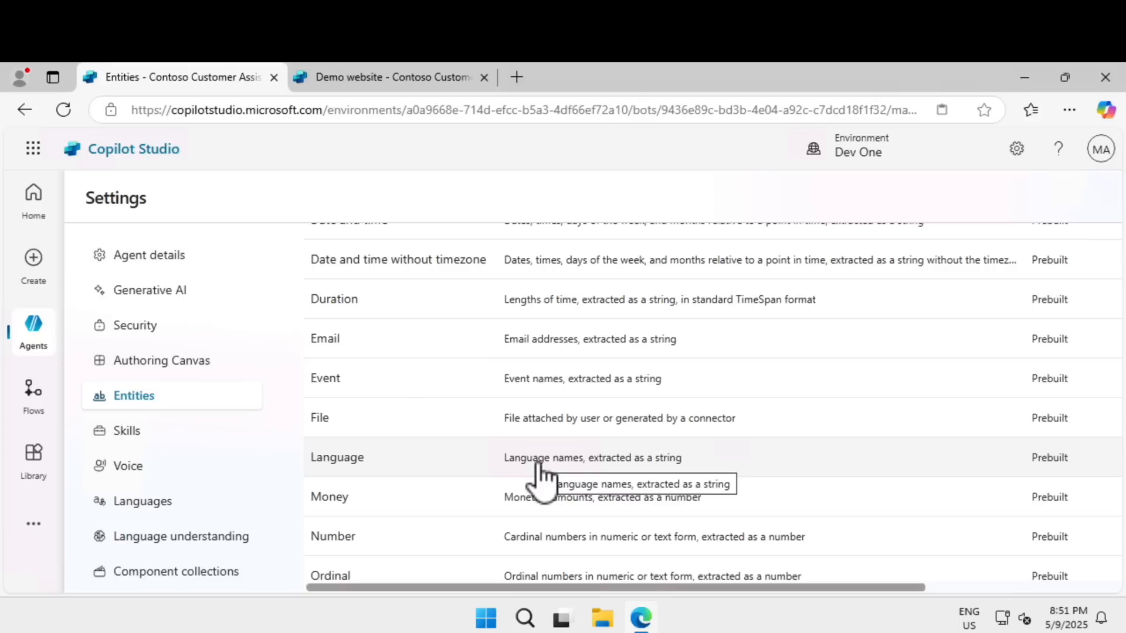
scroll(539, 478, "down", 2)
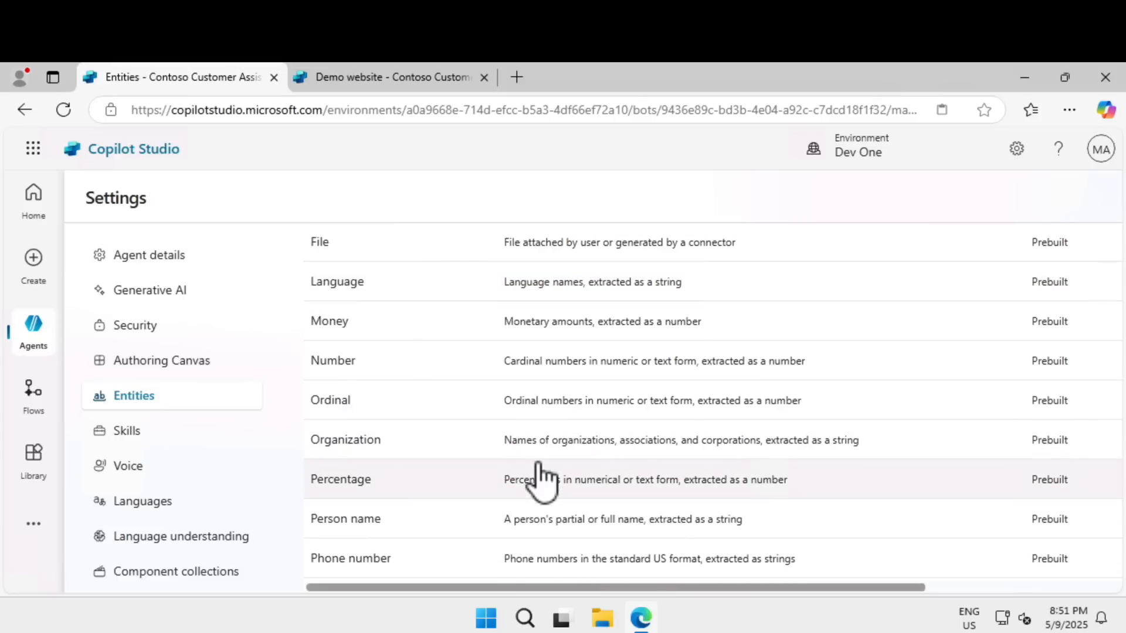
scroll(751, 310, "up", 3)
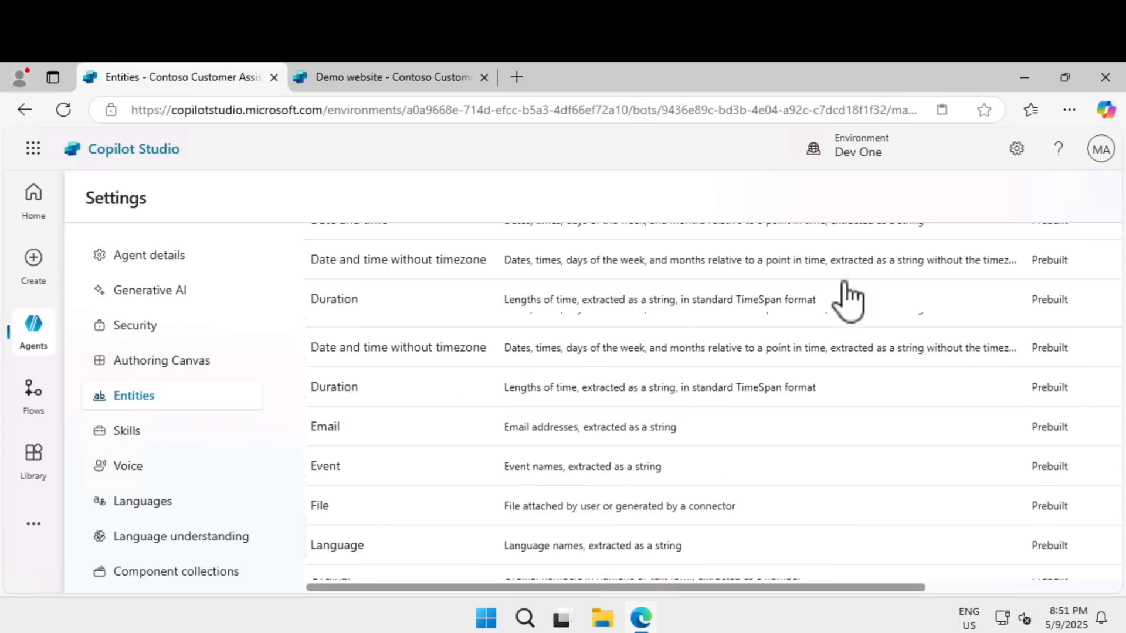
scroll(751, 310, "up", 3)
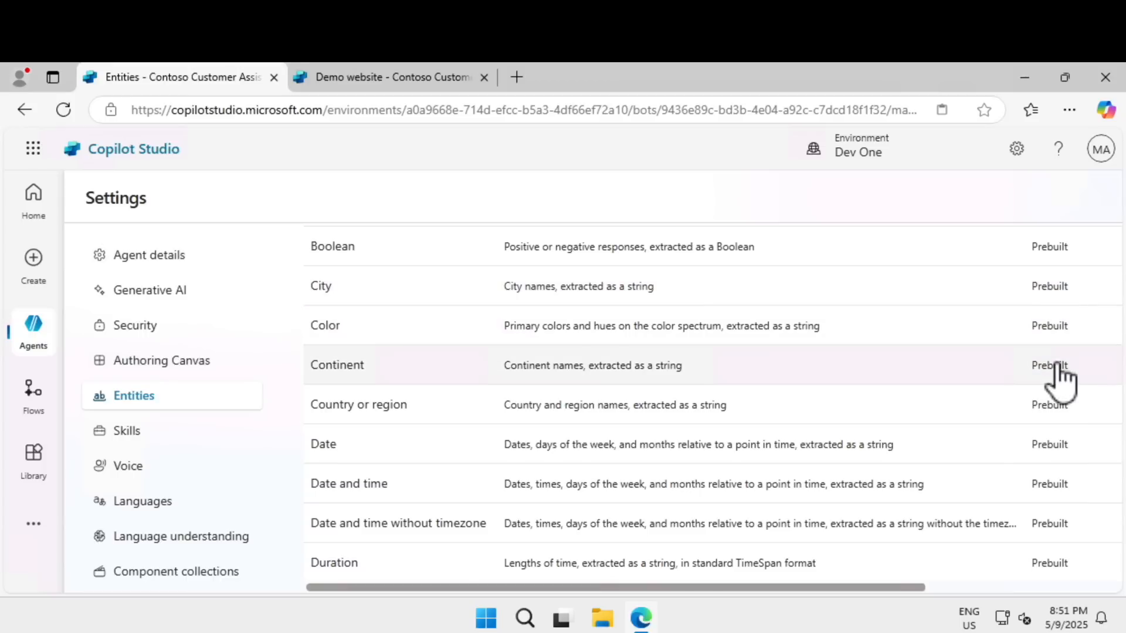
scroll(1056, 381, "up", 1)
scroll(1059, 392, "up", 1)
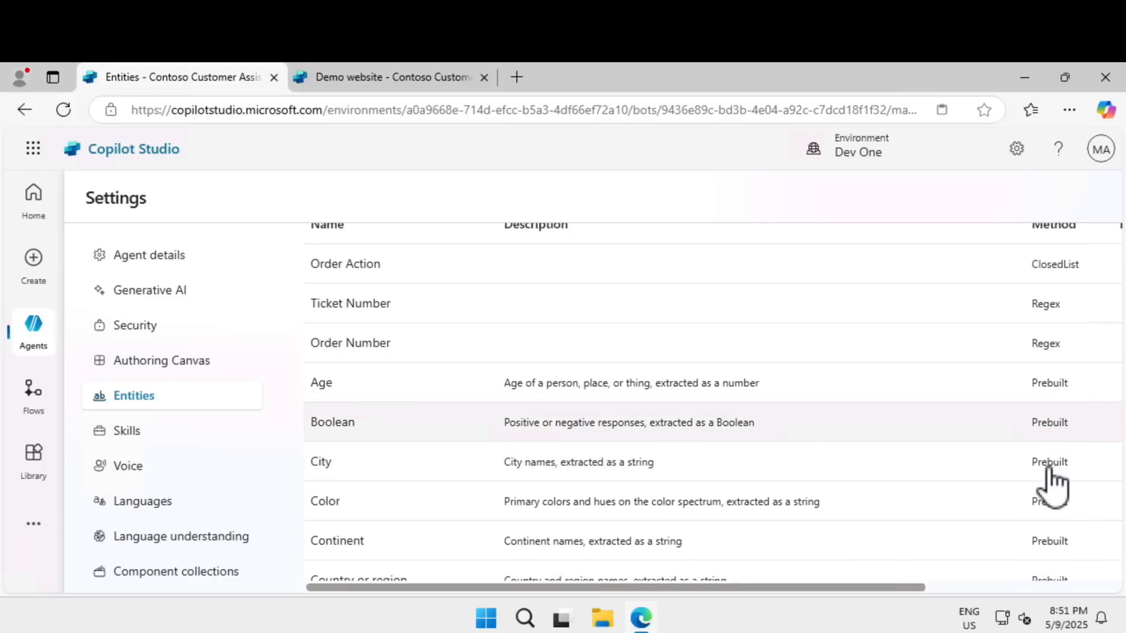
scroll(1052, 475, "down", 5)
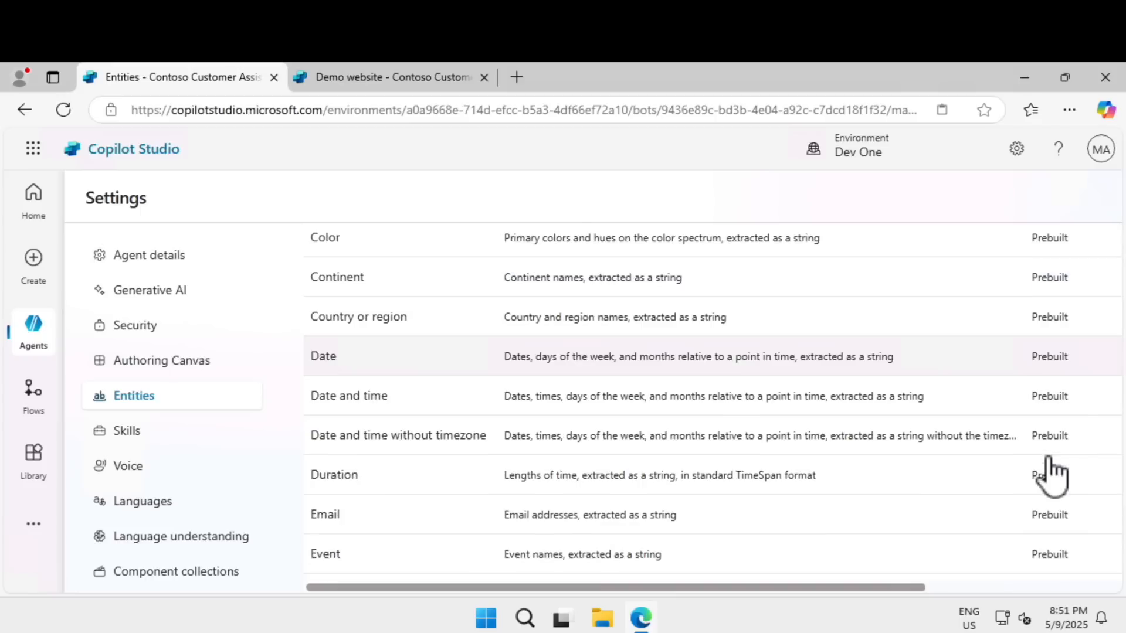
scroll(1052, 475, "down", 1)
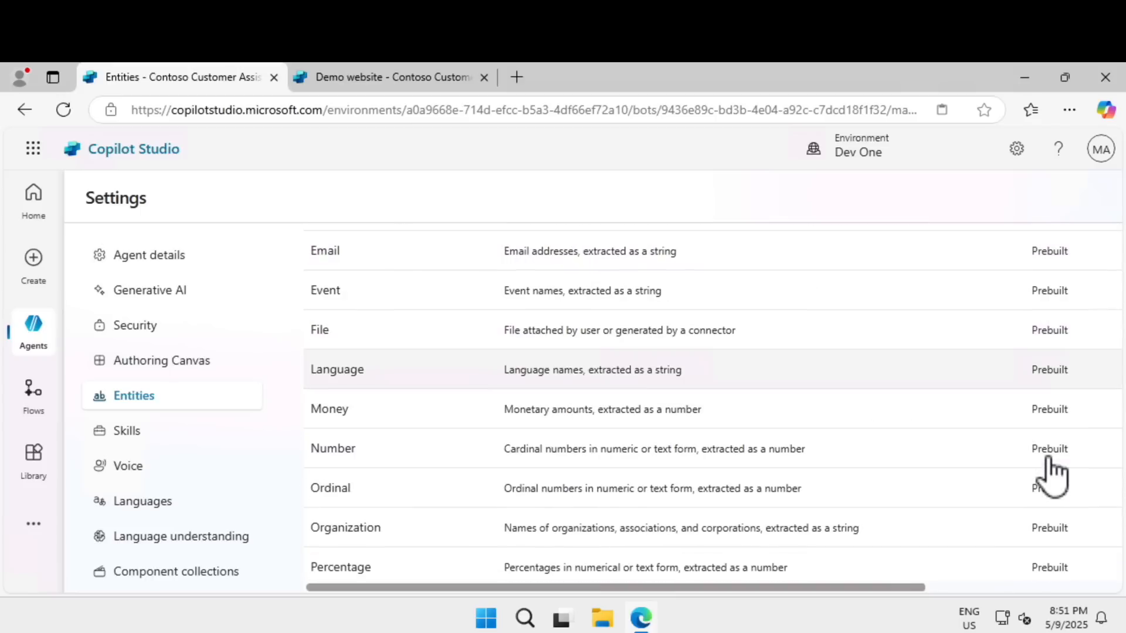
scroll(1052, 475, "down", 5)
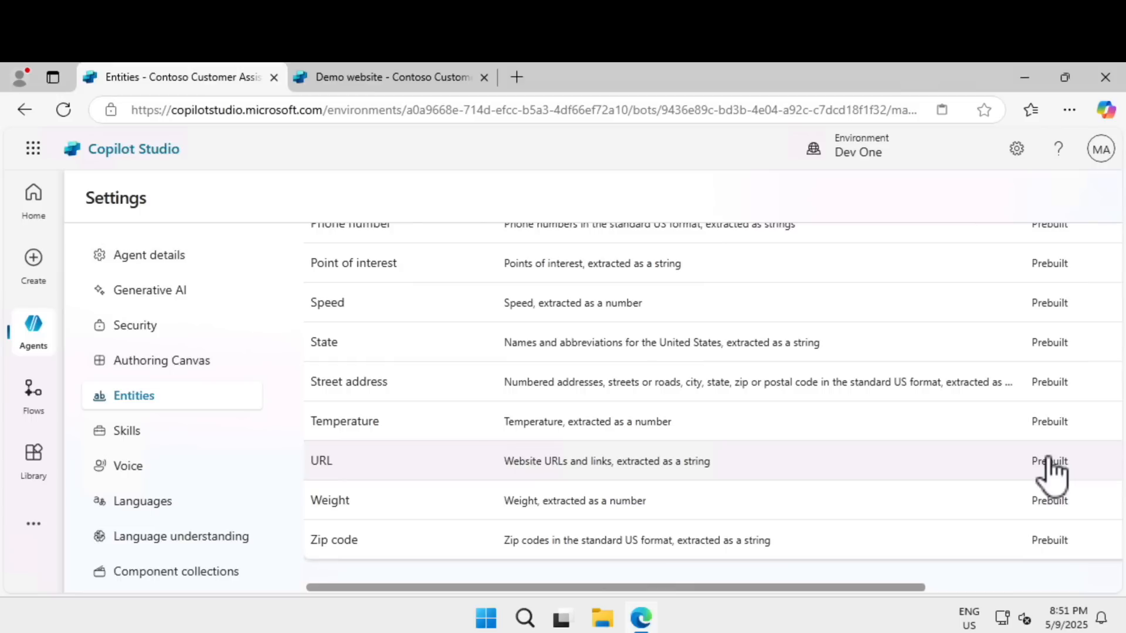
scroll(1051, 475, "up", 15)
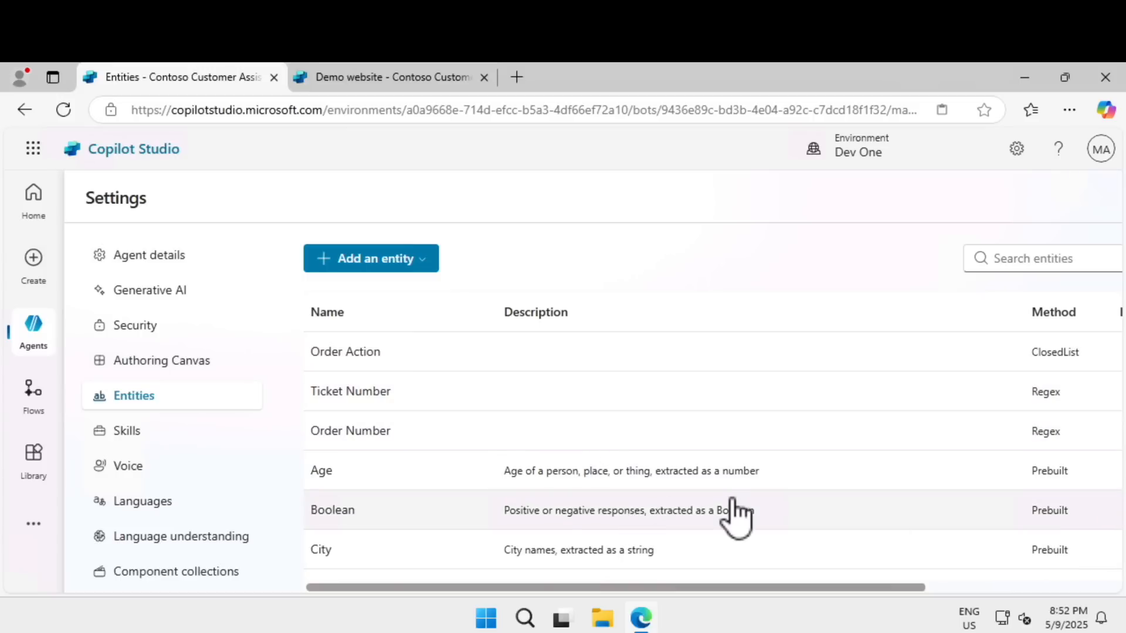
scroll(740, 520, "down", 2)
scroll(557, 411, "up", 2)
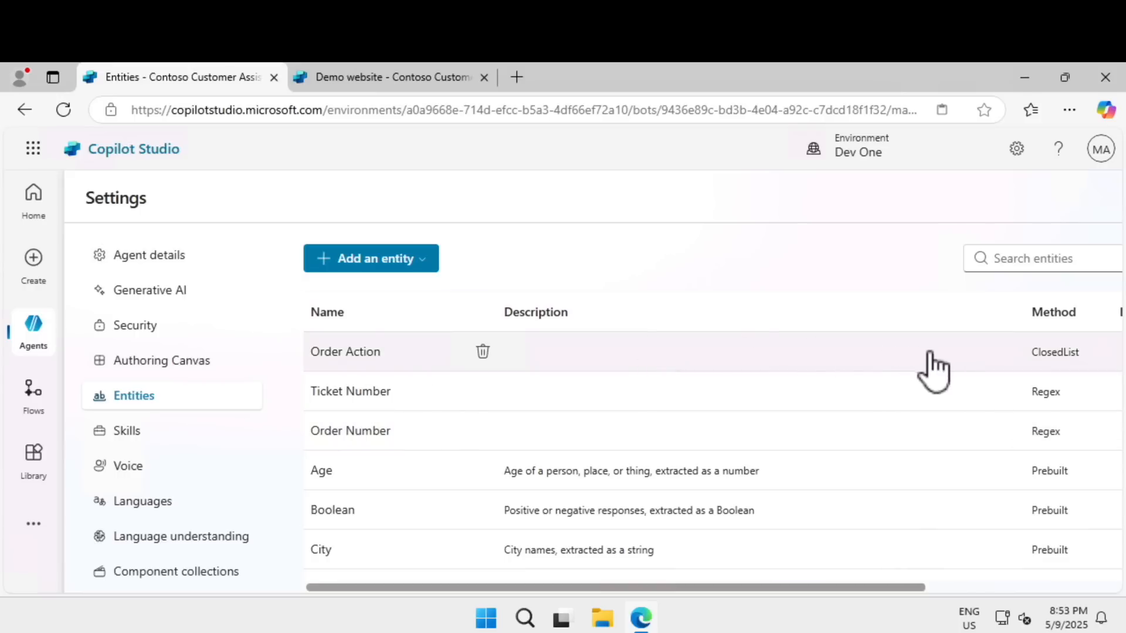
Step: Review the Order Action entity's settings and list items, close it, and examine the entity list's Errors and Modified columns
left_click(831, 359)
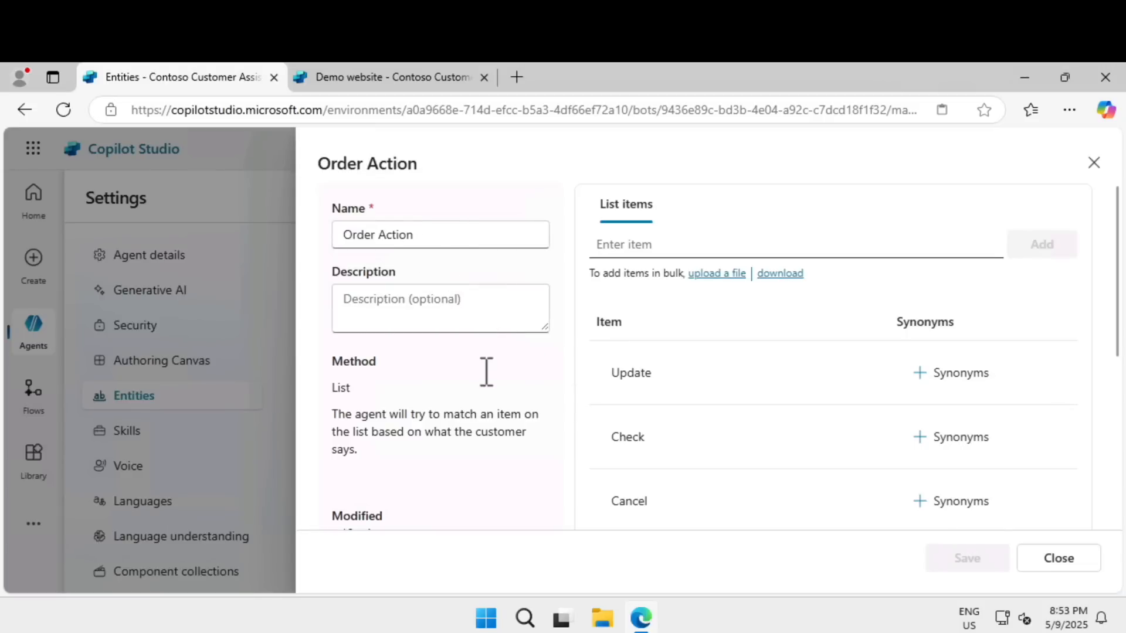
scroll(484, 374, "down", 5)
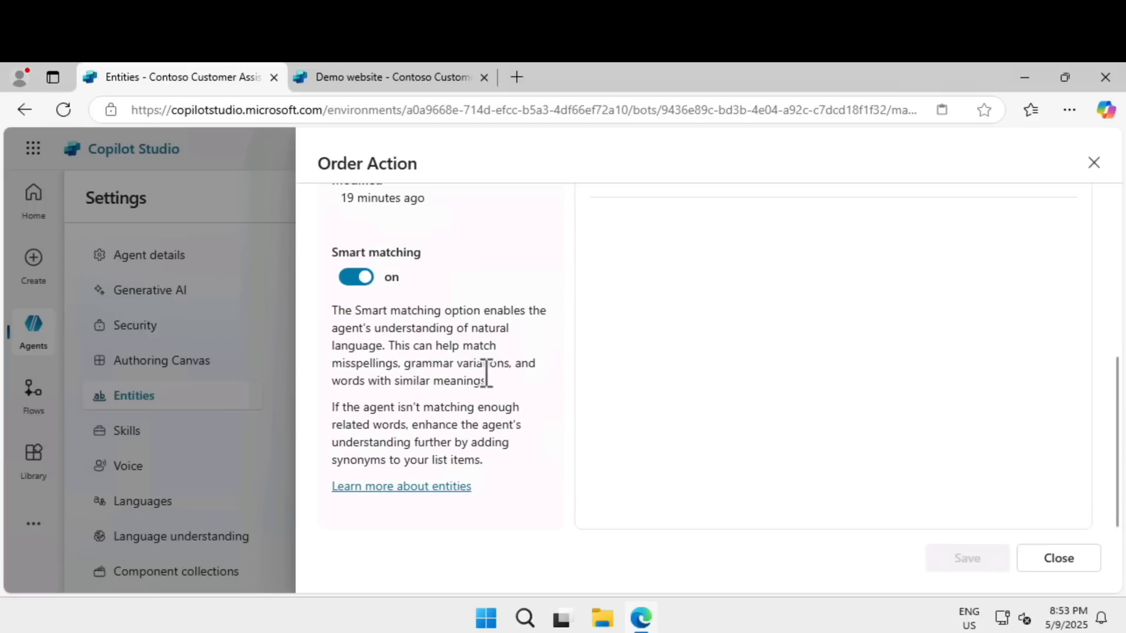
scroll(486, 373, "up", 5)
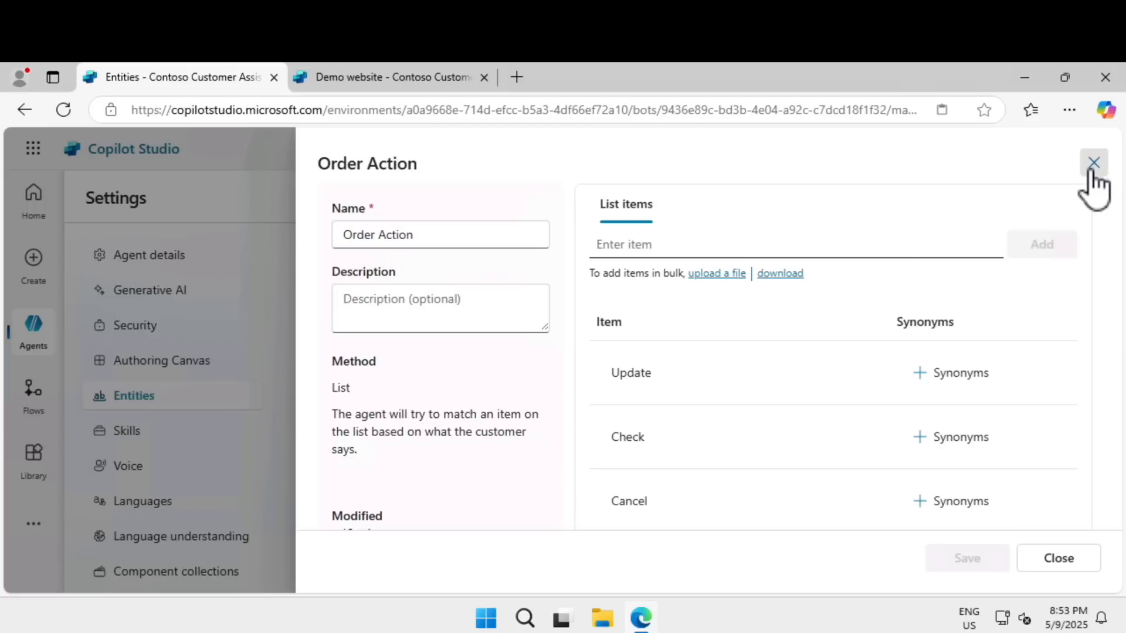
left_click(1092, 164)
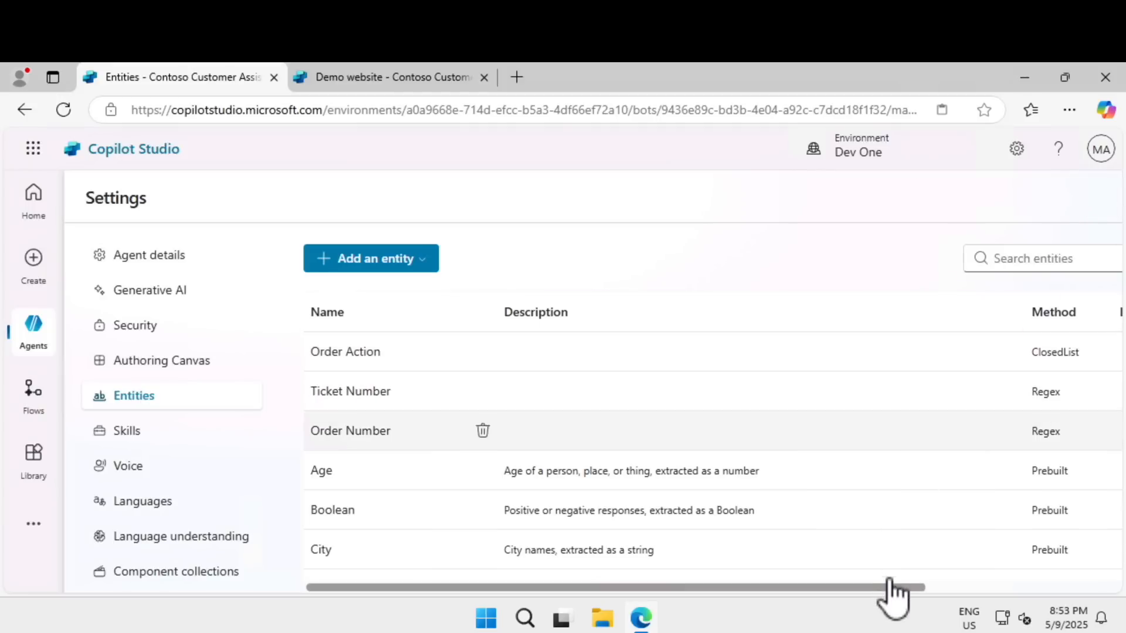
left_click_drag(887, 587, 1106, 596)
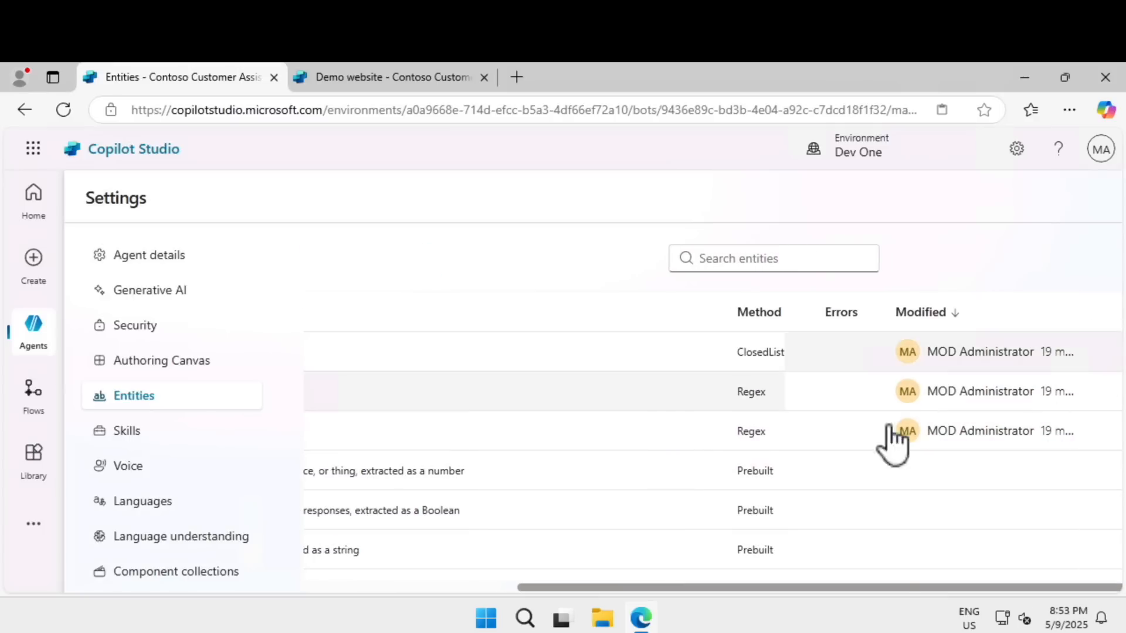
left_click_drag(902, 587, 669, 574)
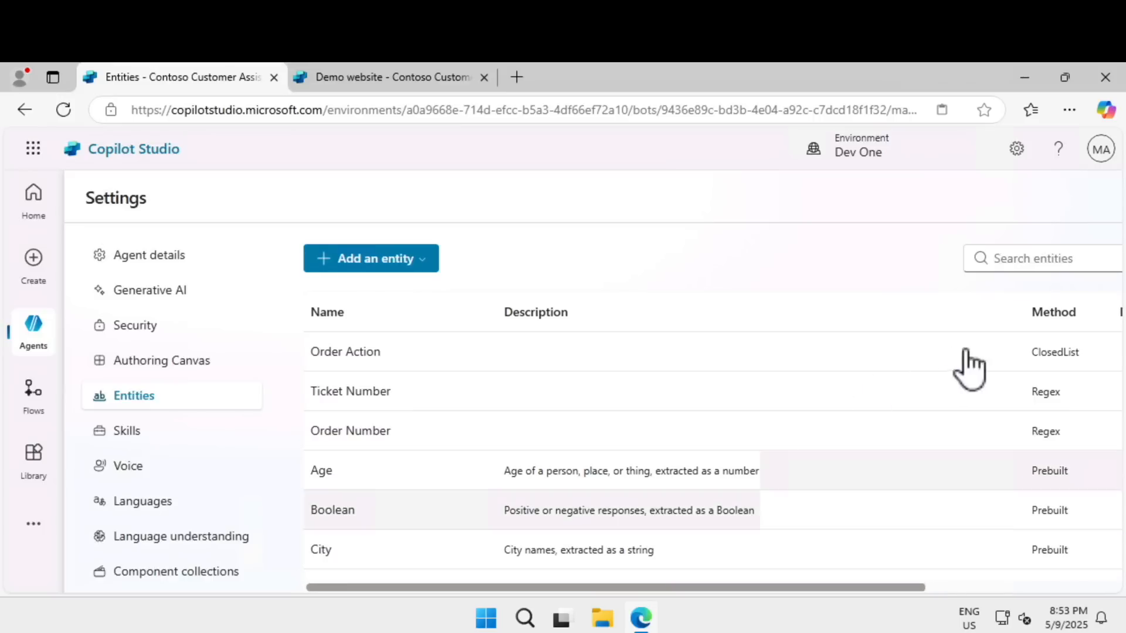
Step: Add the synonym "status" to the Check item of the Order Action entity and save the entity
left_click(685, 350)
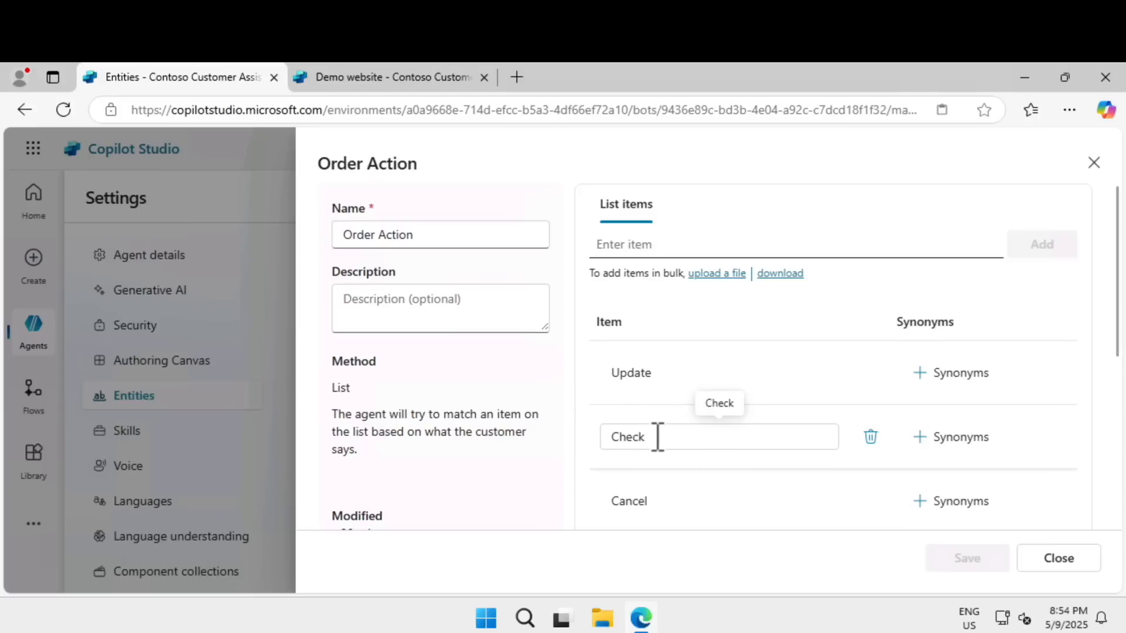
left_click(946, 444)
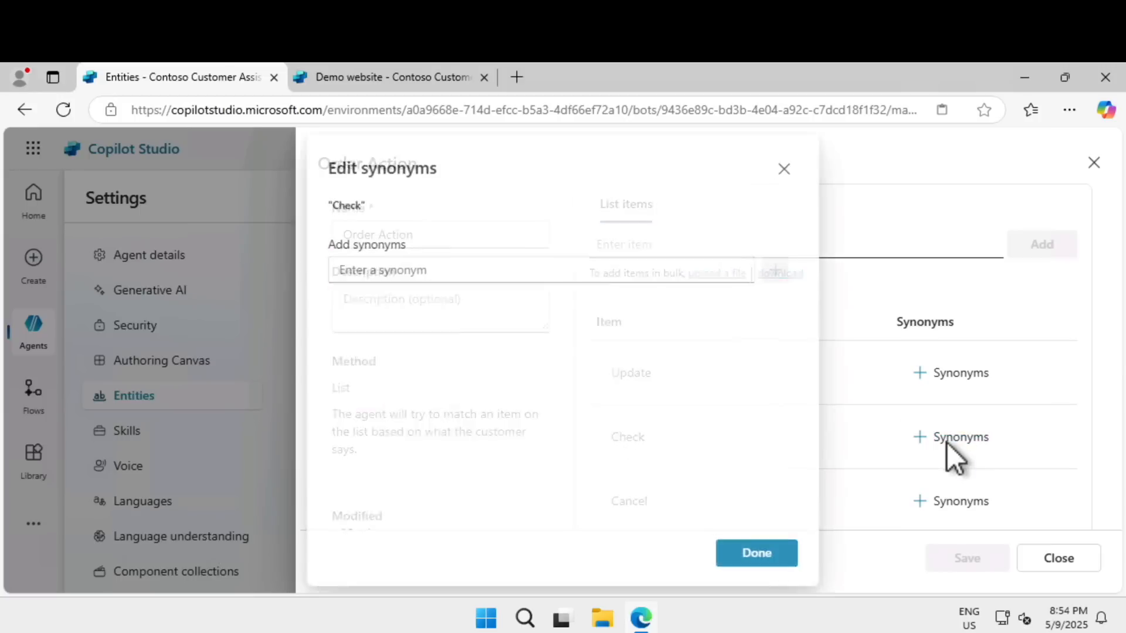
type("status")
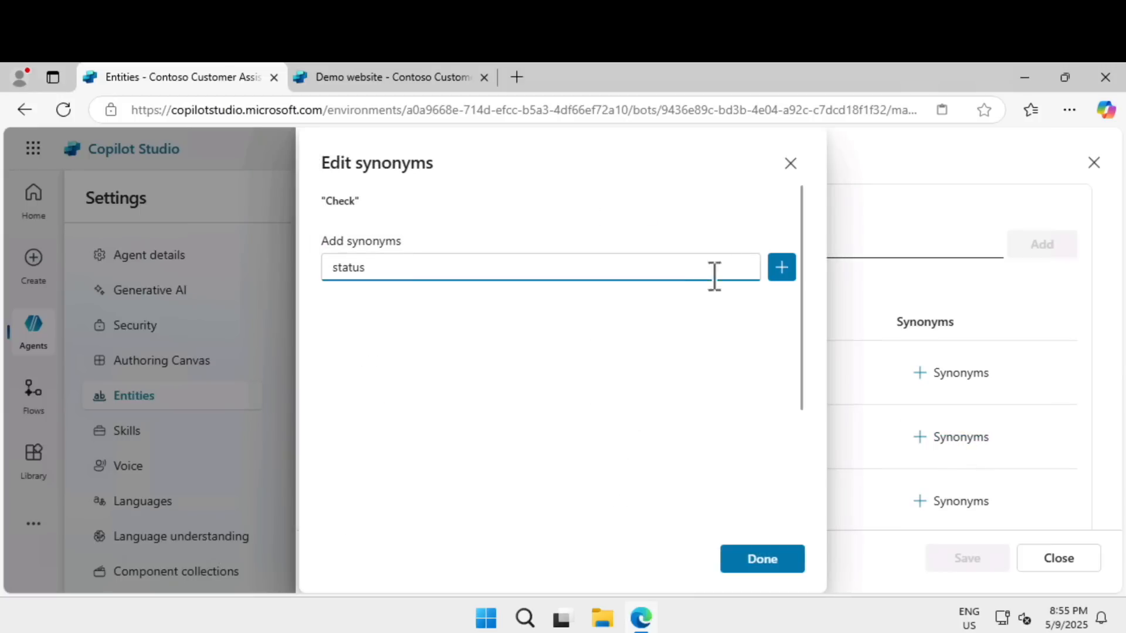
left_click(782, 268)
left_click(775, 560)
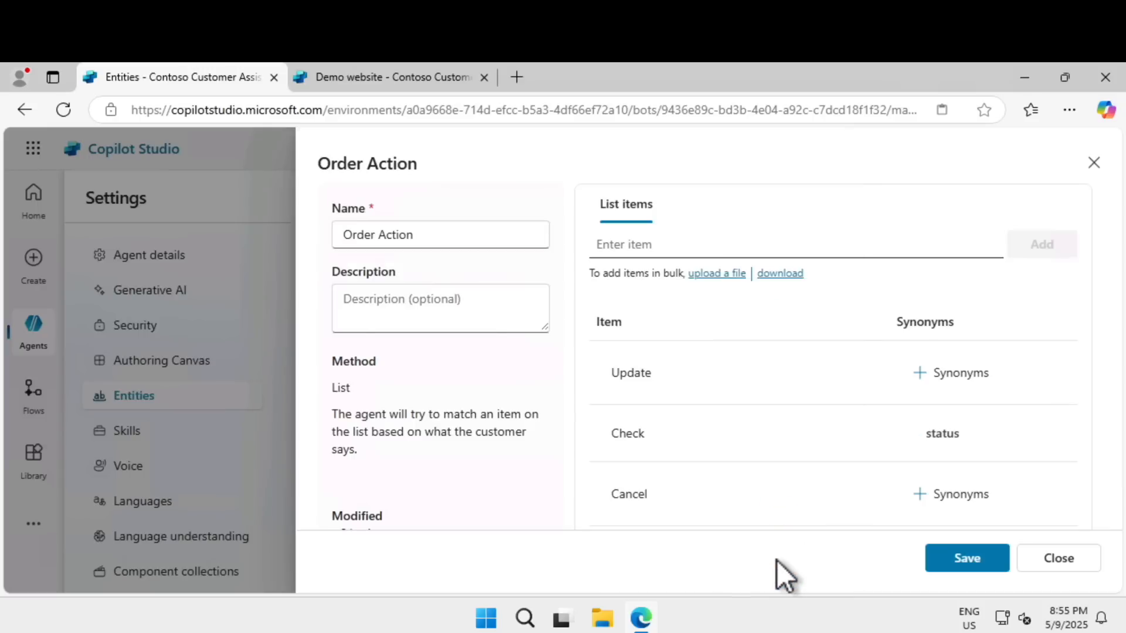
left_click(951, 558)
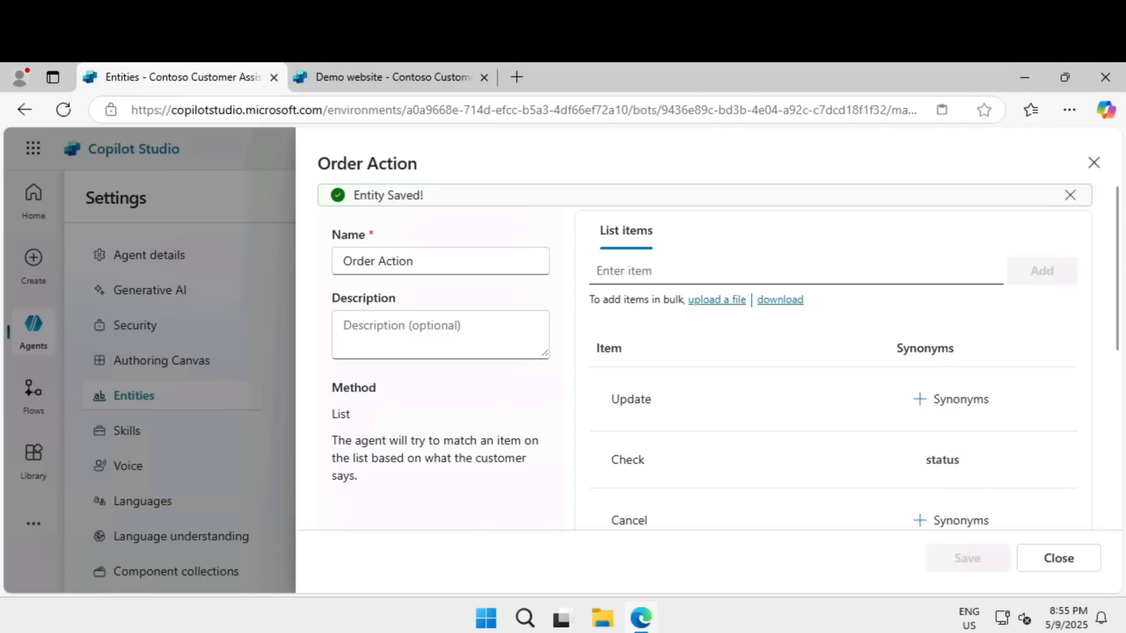
Step: Review the Order Action entity's smart matching setting and List method description, and close the entity
scroll(373, 429, "down", 5)
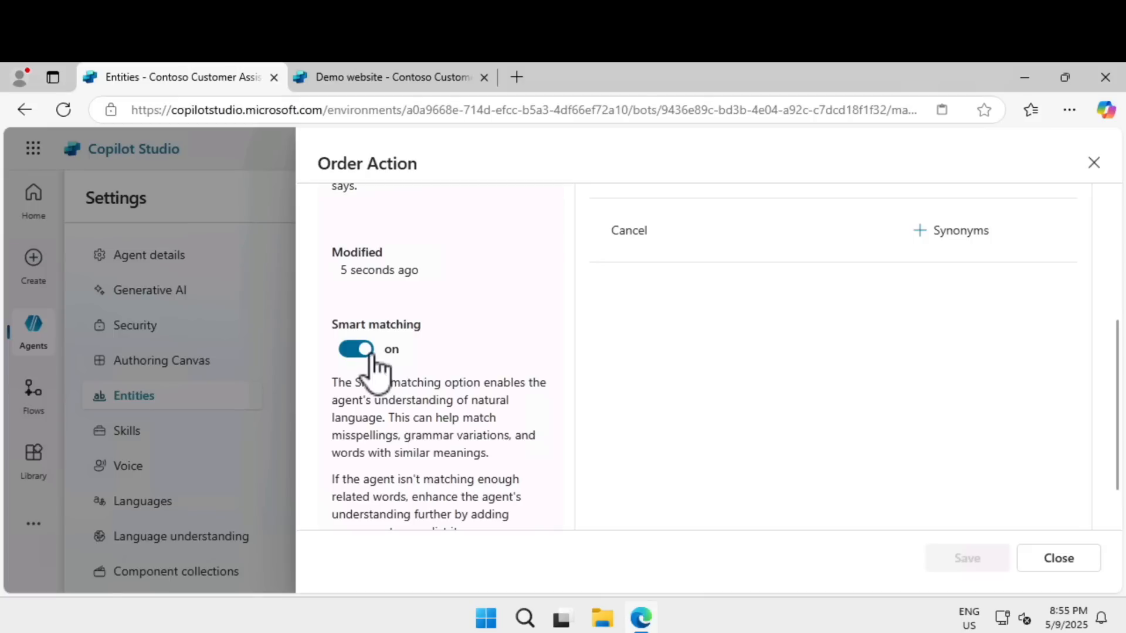
scroll(347, 274, "up", 3)
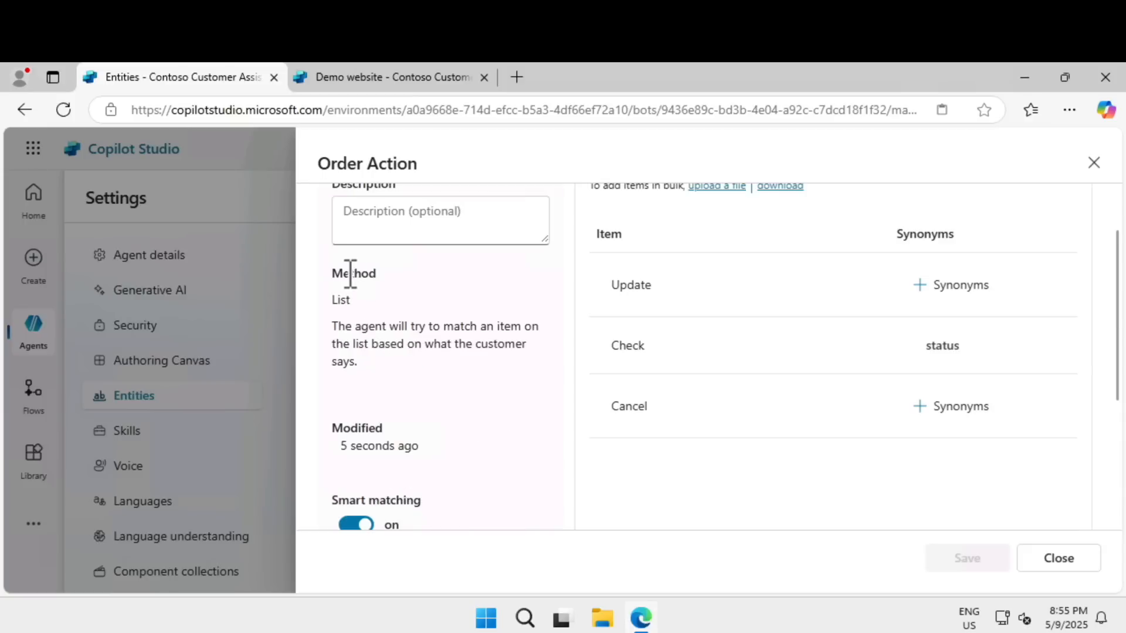
left_click_drag(333, 322, 396, 363)
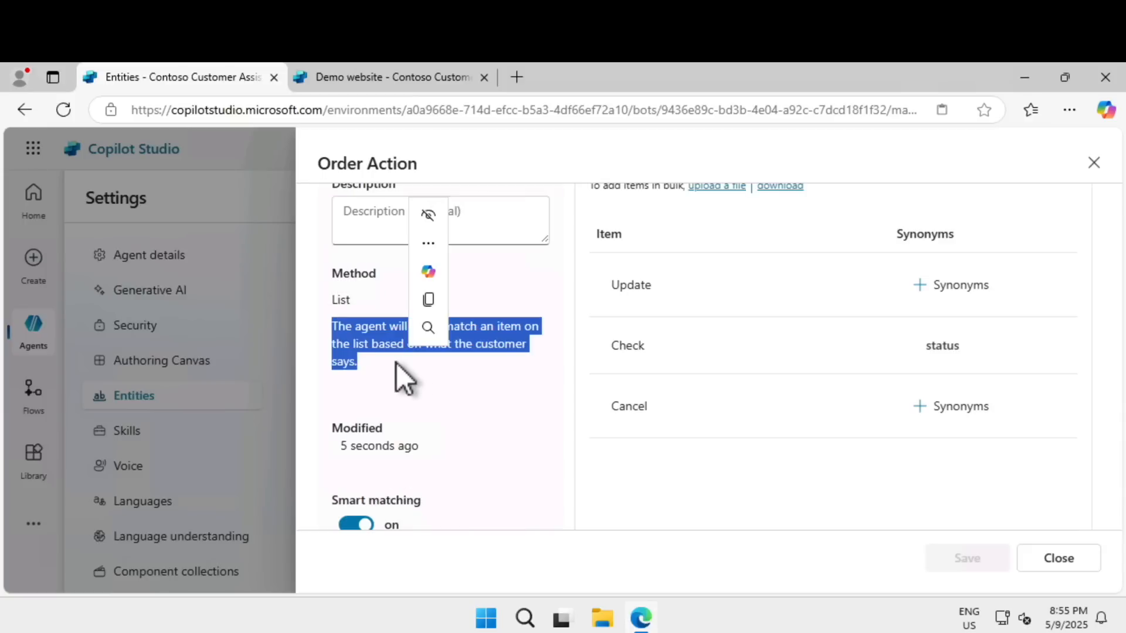
left_click(444, 380)
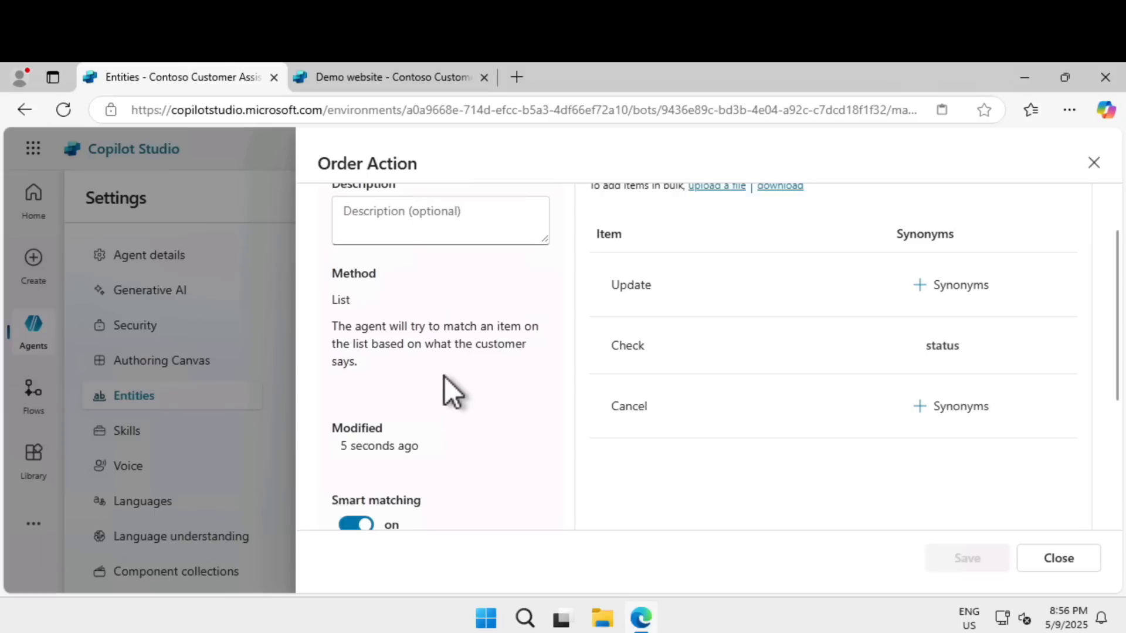
triple_click(330, 328)
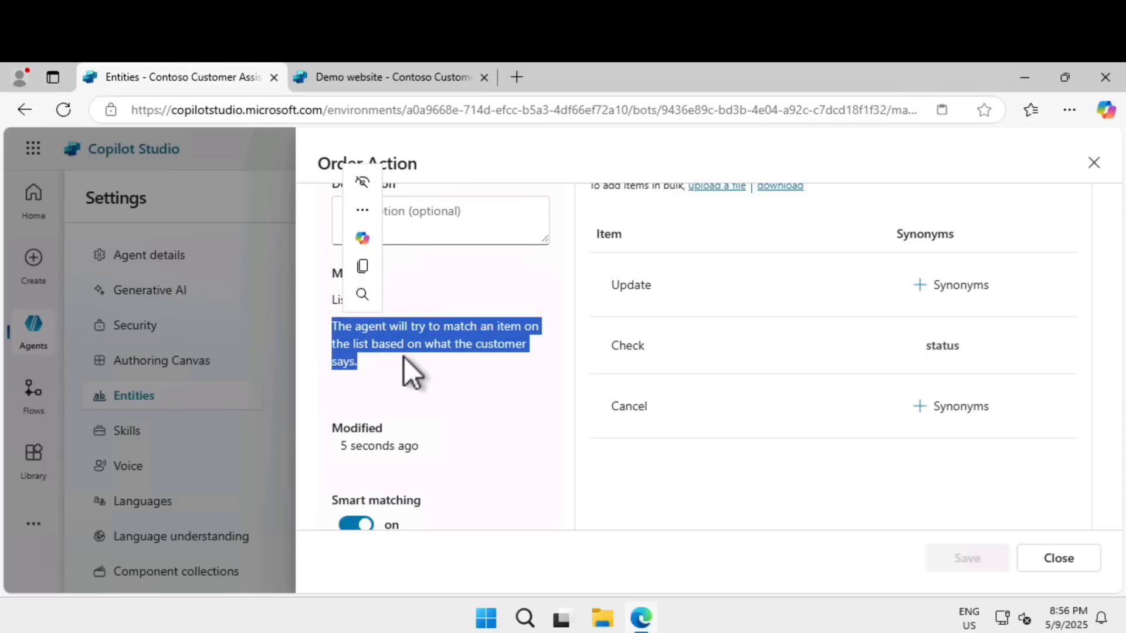
left_click(423, 360)
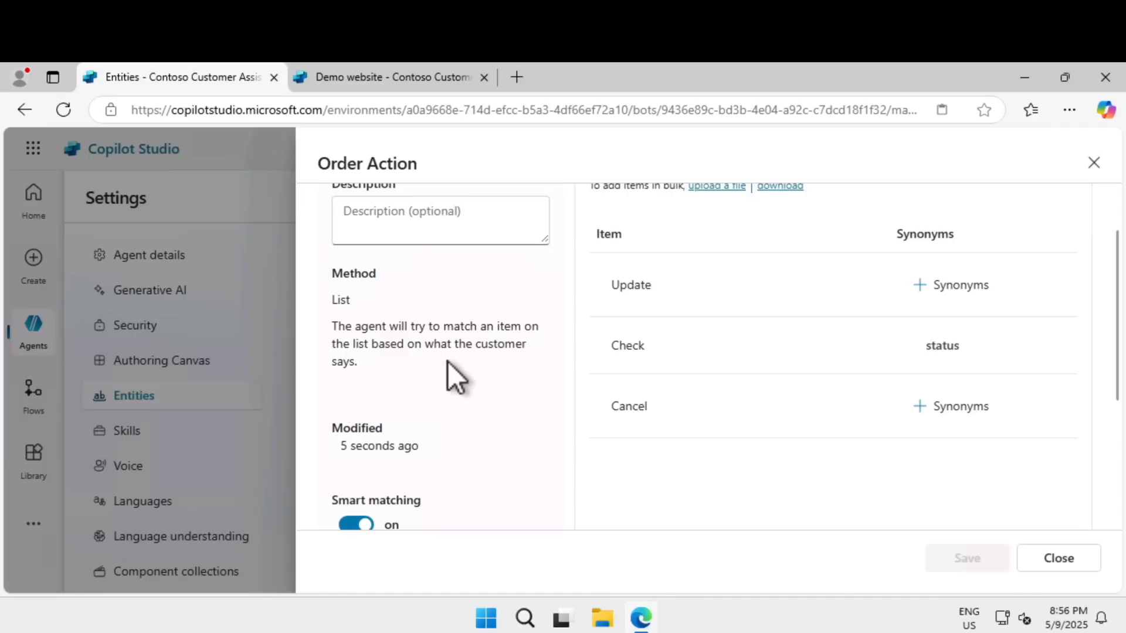
left_click(1061, 560)
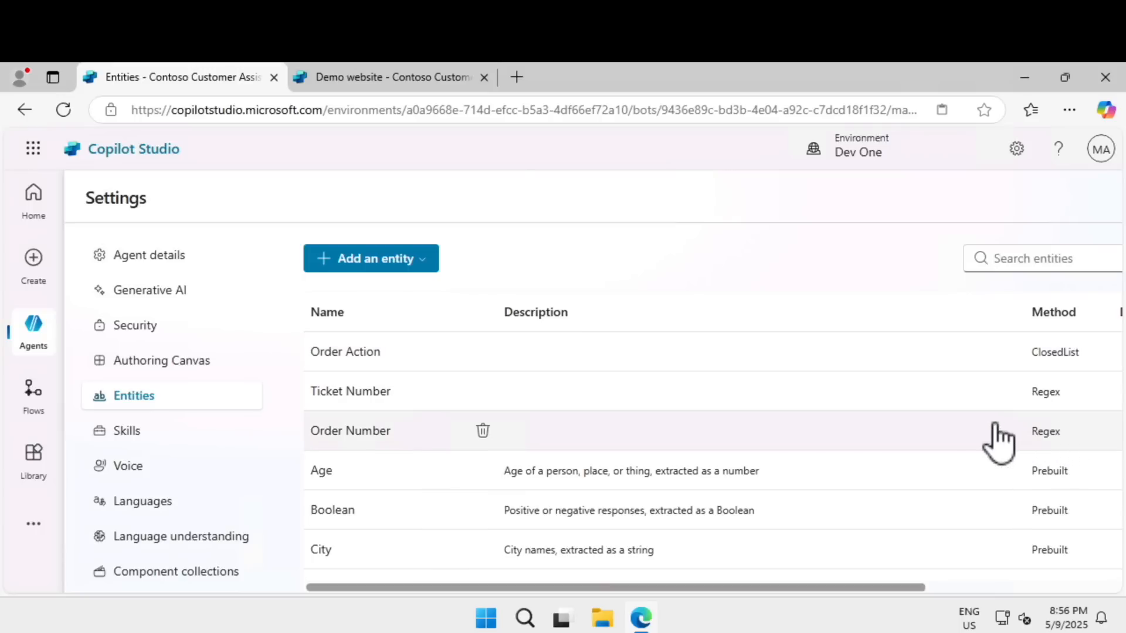
Step: Open the Order Number entity and examine the parts of its regex pattern and the example patterns
left_click(344, 433)
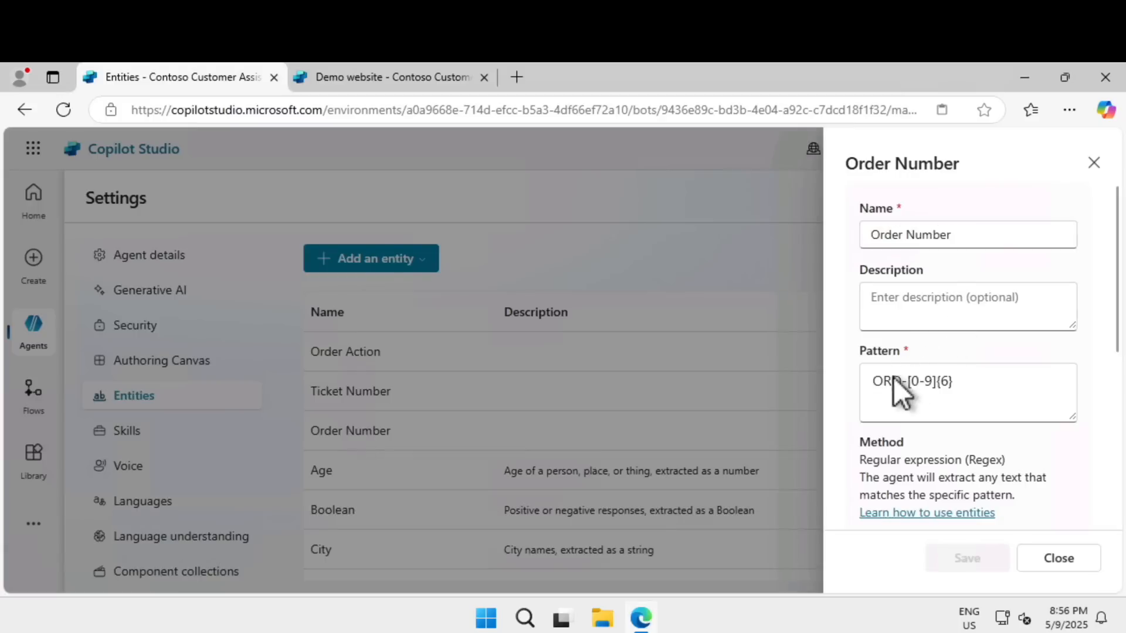
left_click(875, 382)
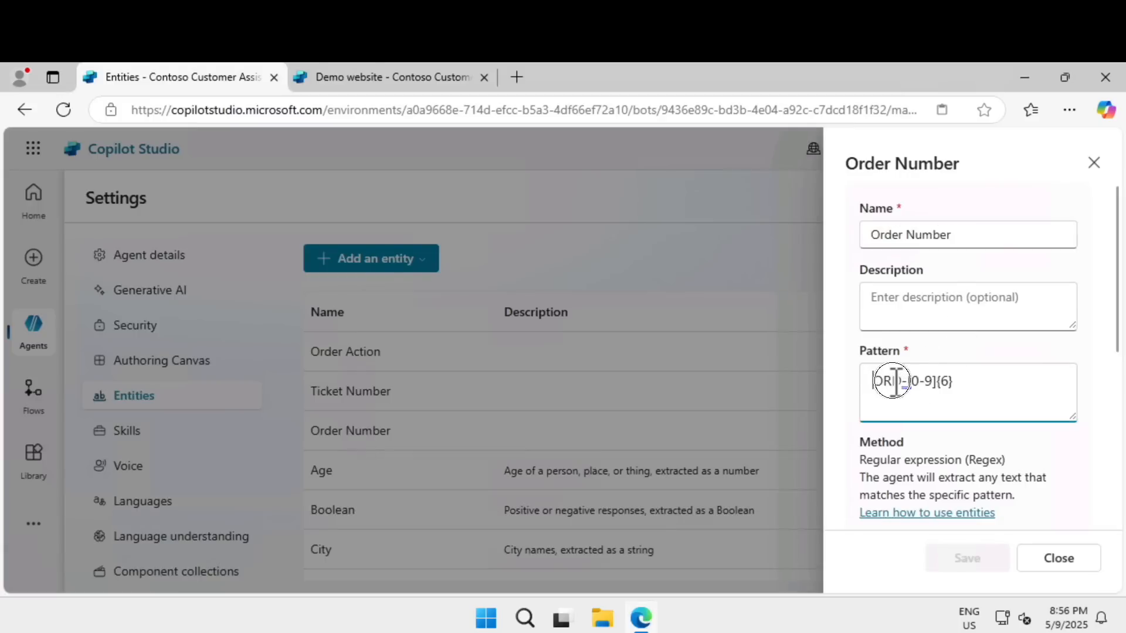
mouse_move(909, 382)
left_mouse_down()
mouse_move(936, 381)
mouse_move(909, 383)
left_mouse_up()
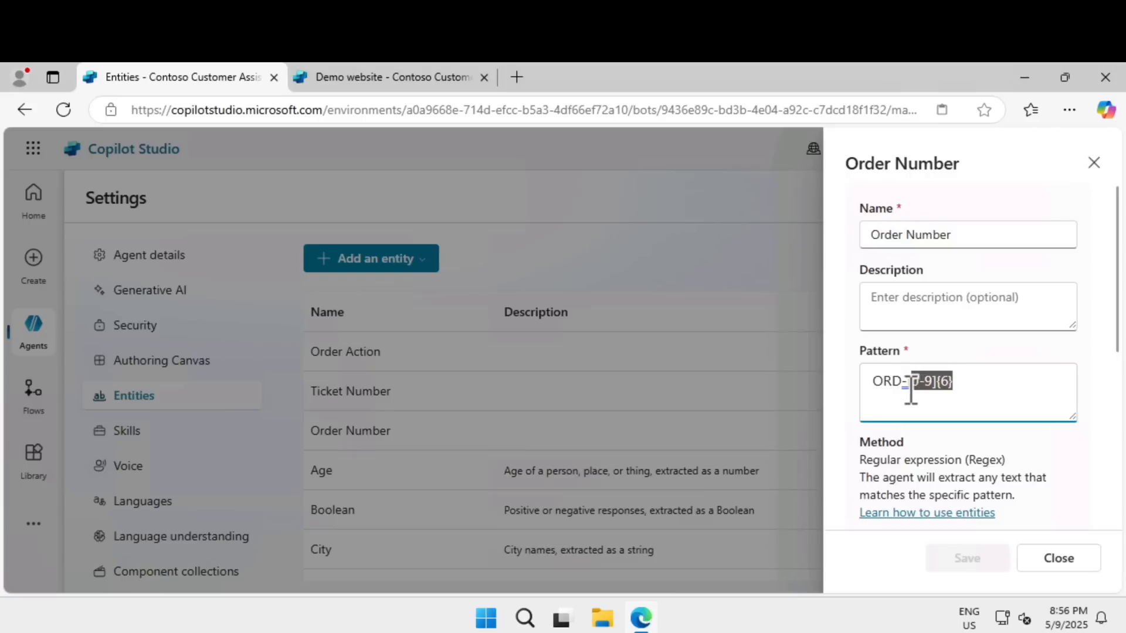
left_click(890, 380)
double_click(890, 380)
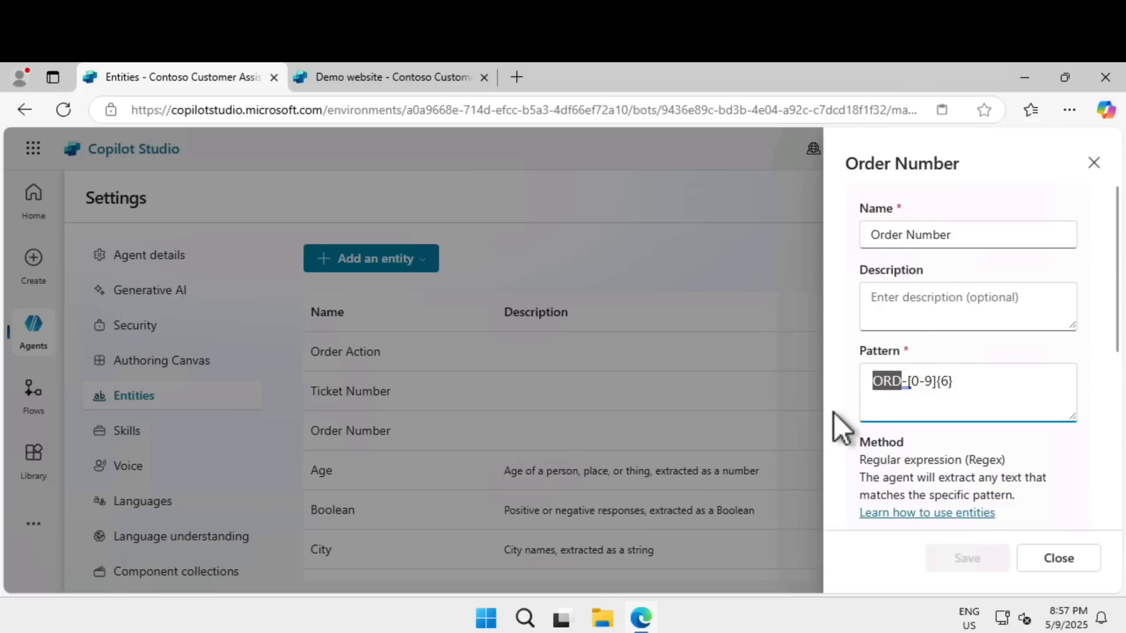
scroll(944, 417, "down", 3)
scroll(926, 412, "down", 3)
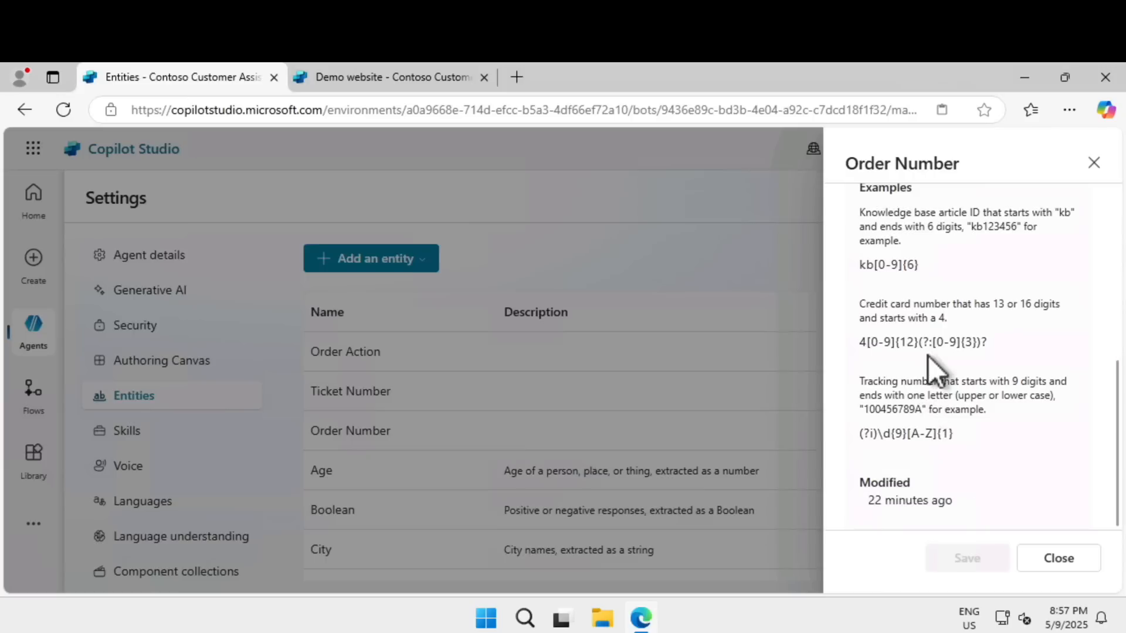
Step: Close the Order Number entity, compare the prebuilt Age entity's example user inputs with their saved values, and close it
left_click(1062, 558)
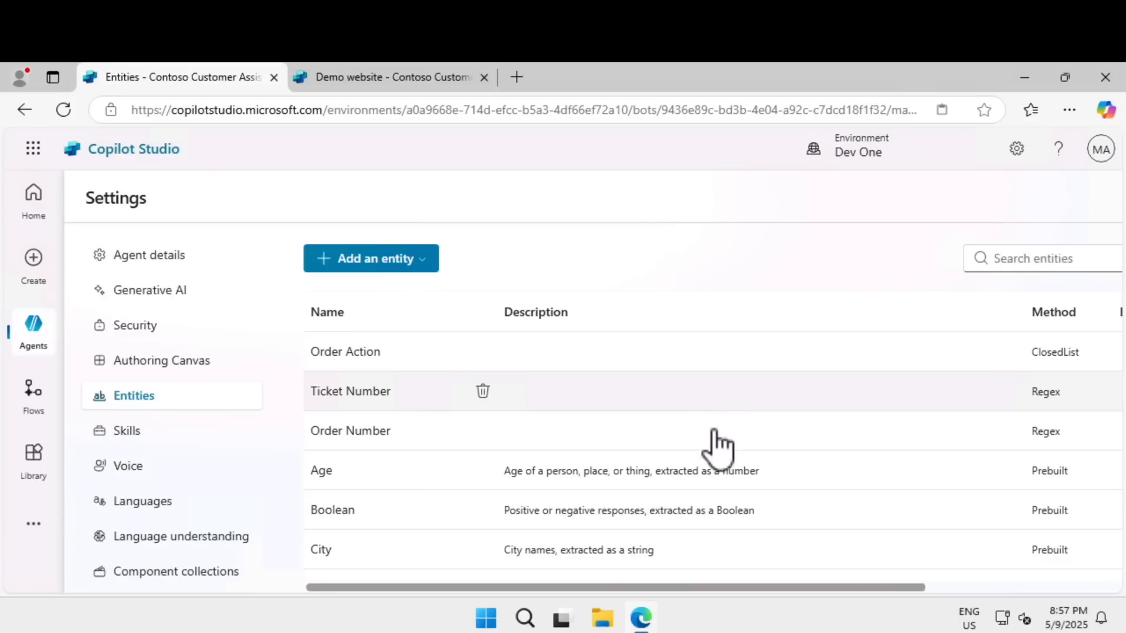
left_click(623, 472)
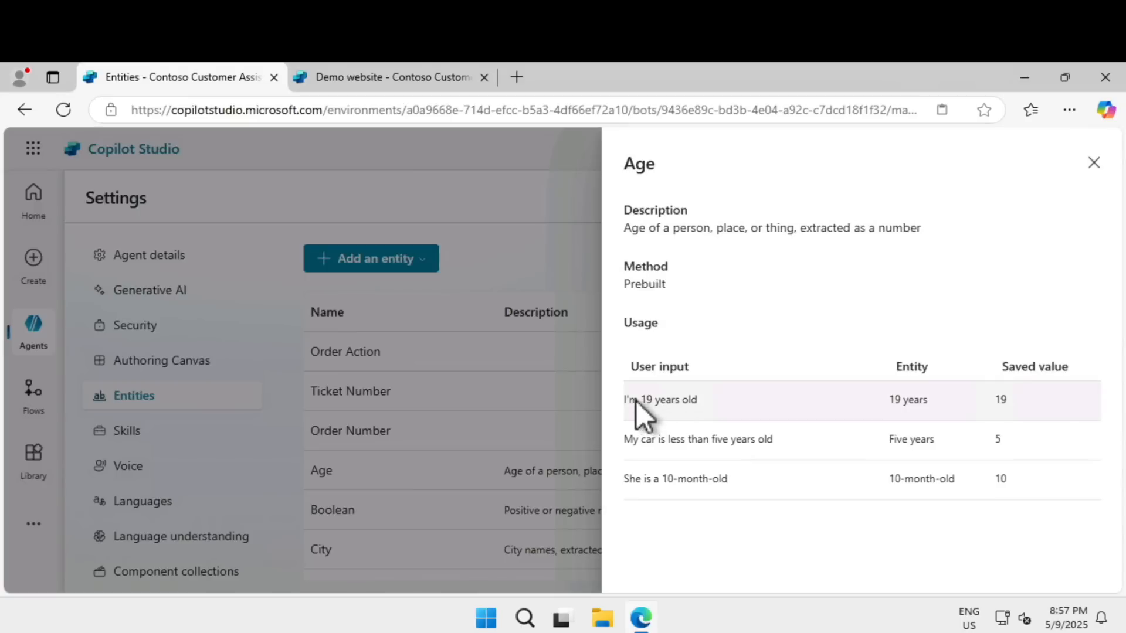
left_click_drag(629, 398, 784, 383)
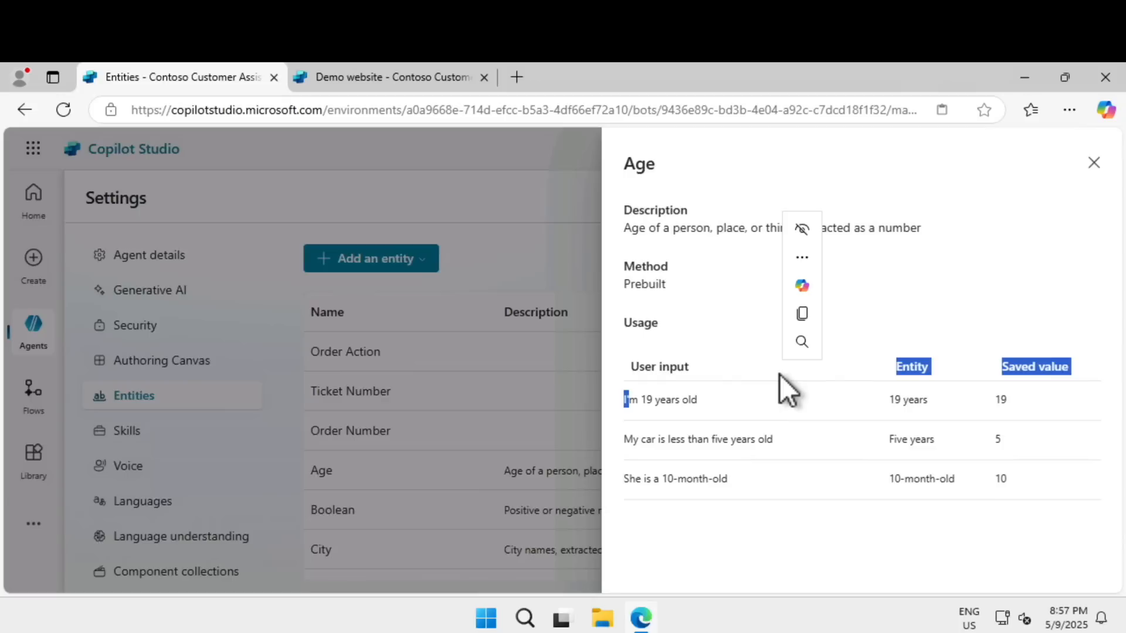
left_click(1001, 404)
left_click_drag(1001, 400, 1033, 397)
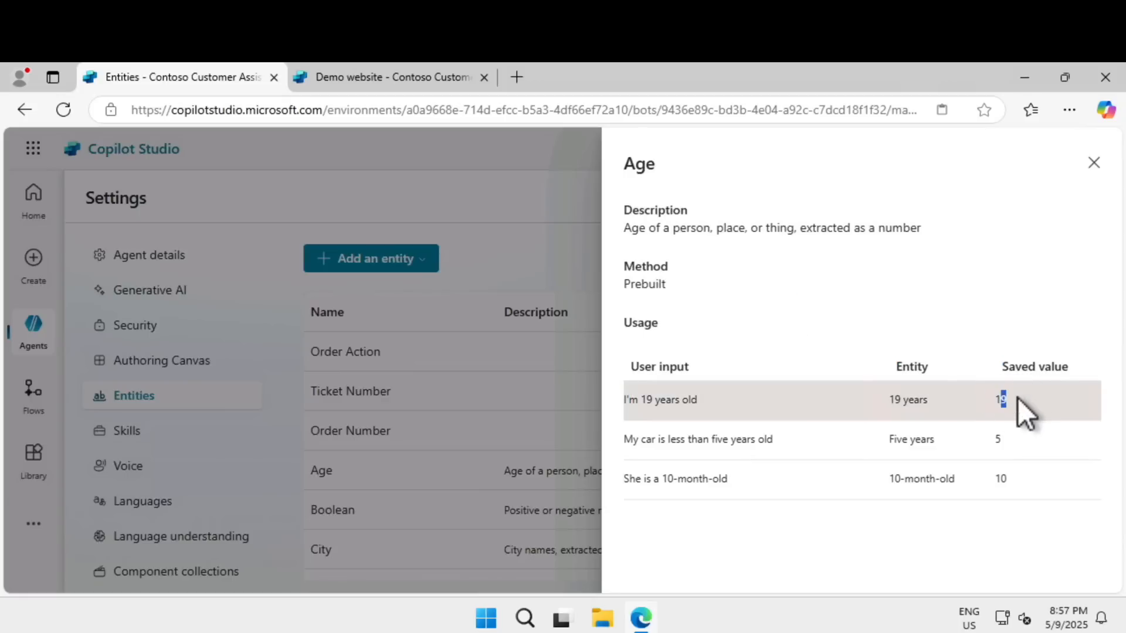
left_click_drag(635, 478, 803, 469)
left_click_drag(992, 480, 1030, 484)
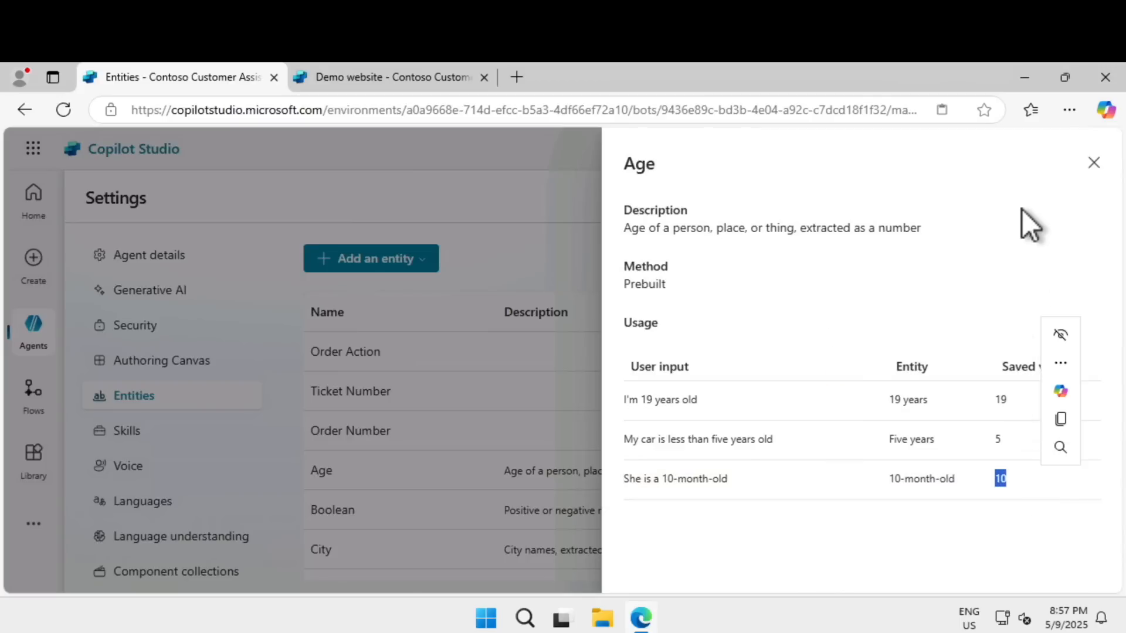
left_click(1094, 162)
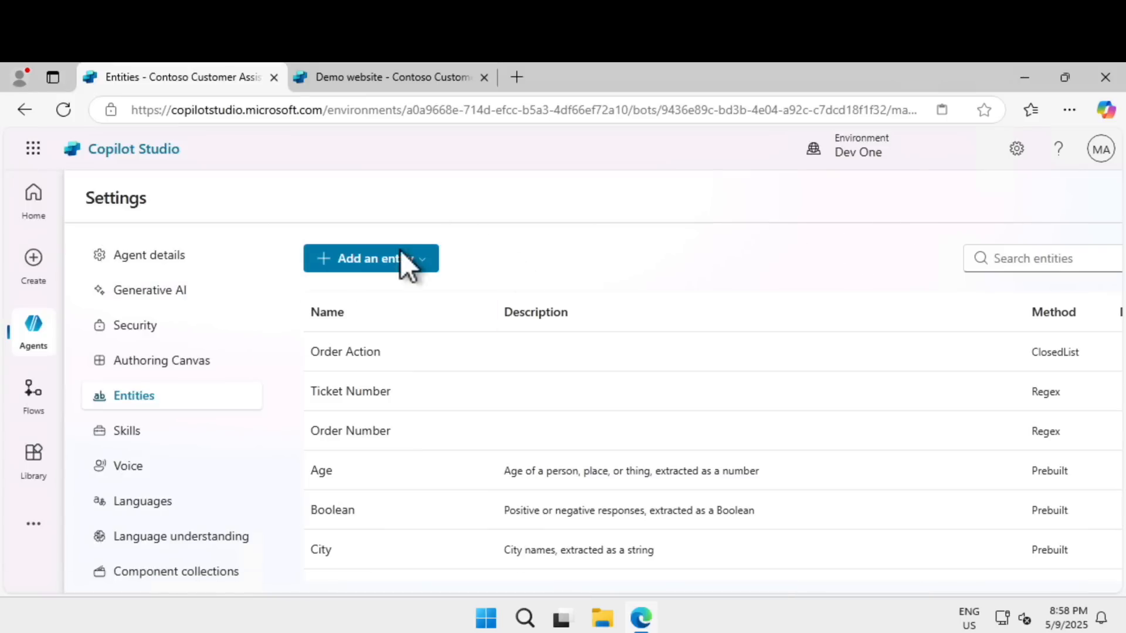
Step: Review the agent's name and icon details, and examine the Generative AI options for agent interaction and content moderation strictness
left_click(181, 258)
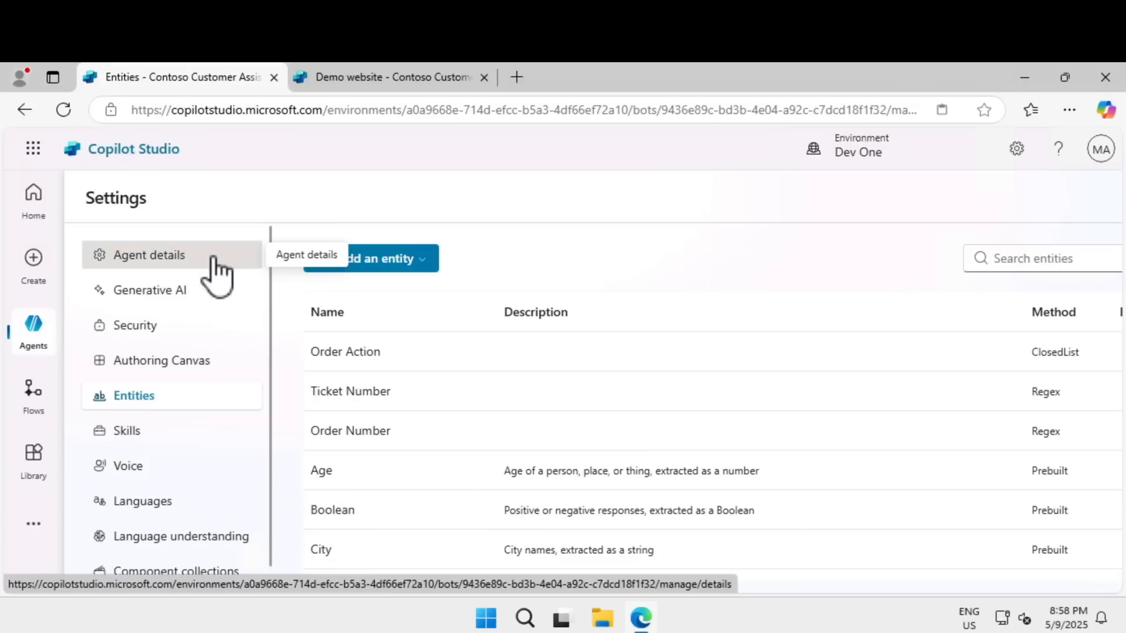
left_click_drag(376, 390, 495, 389)
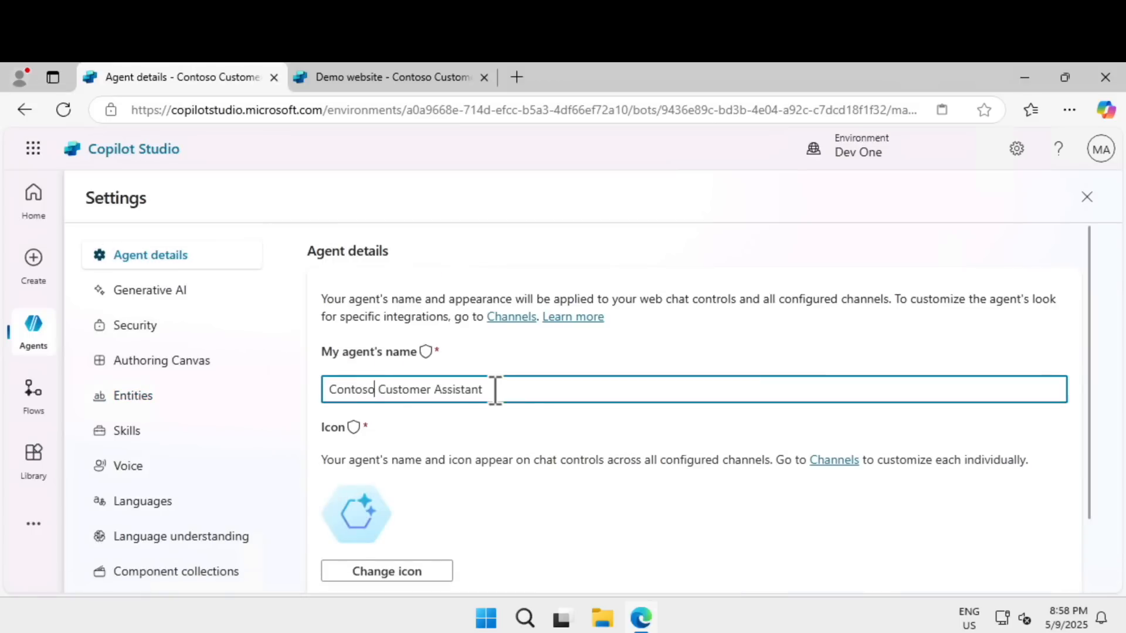
scroll(376, 523, "down", 2)
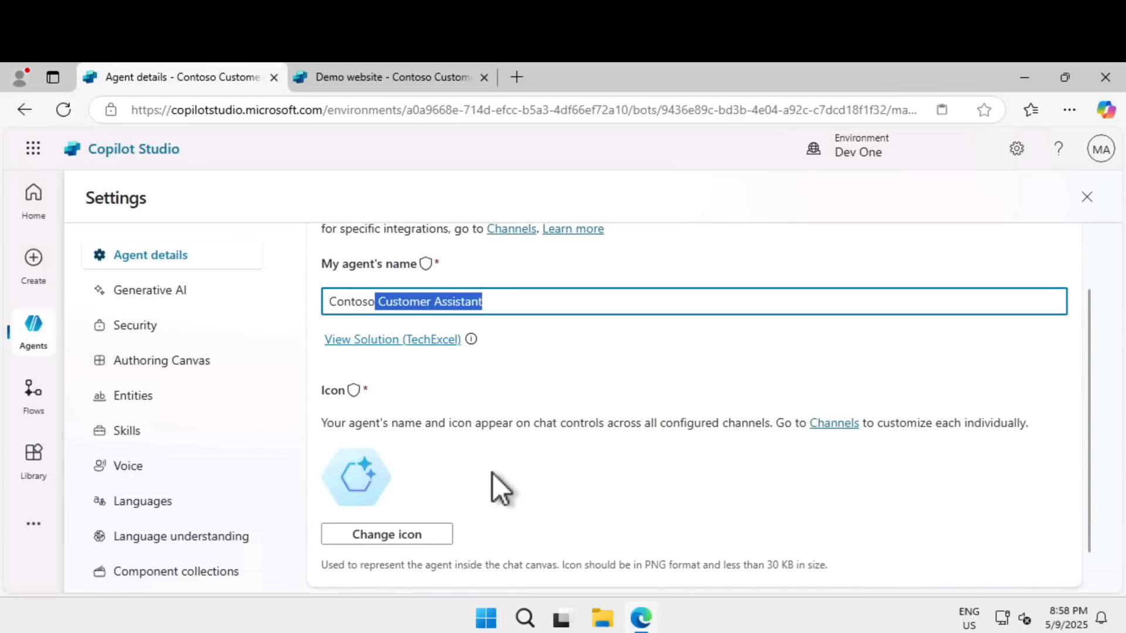
scroll(492, 473, "down", 1)
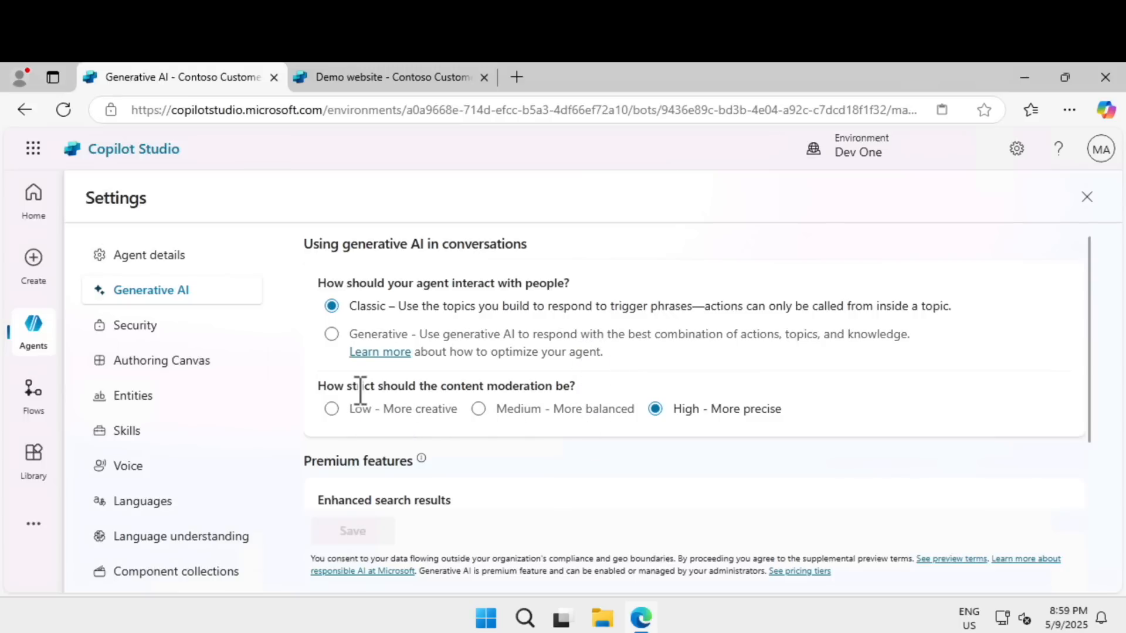
left_click_drag(358, 387, 583, 389)
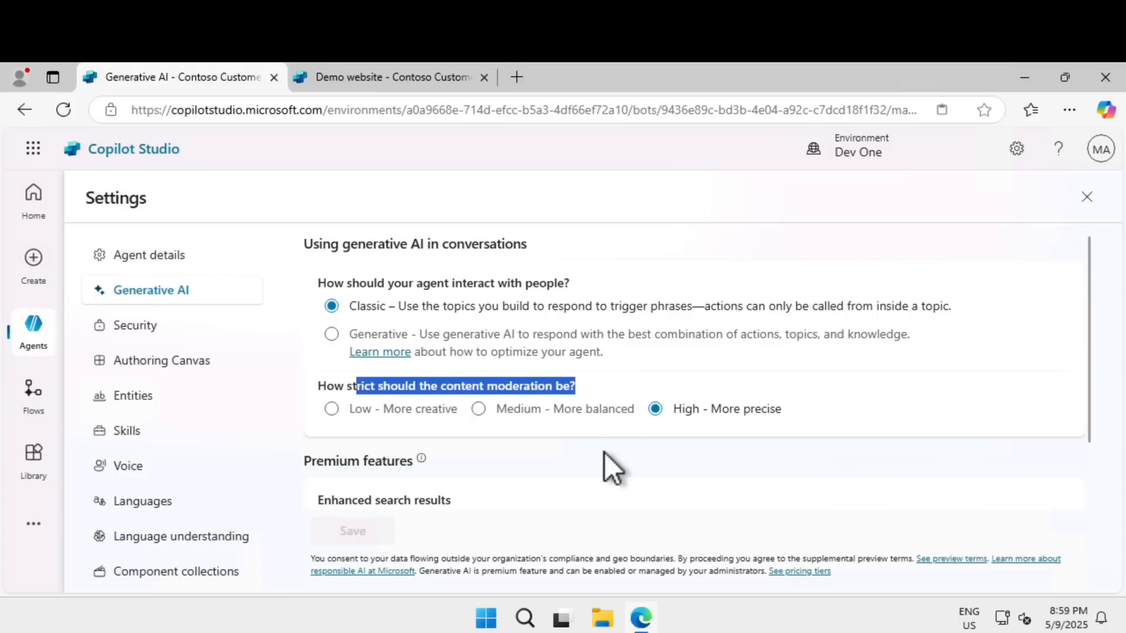
Step: Review the agent's Security settings, examining the authentication options and the web channel security secrets and secured access option
left_click(173, 332)
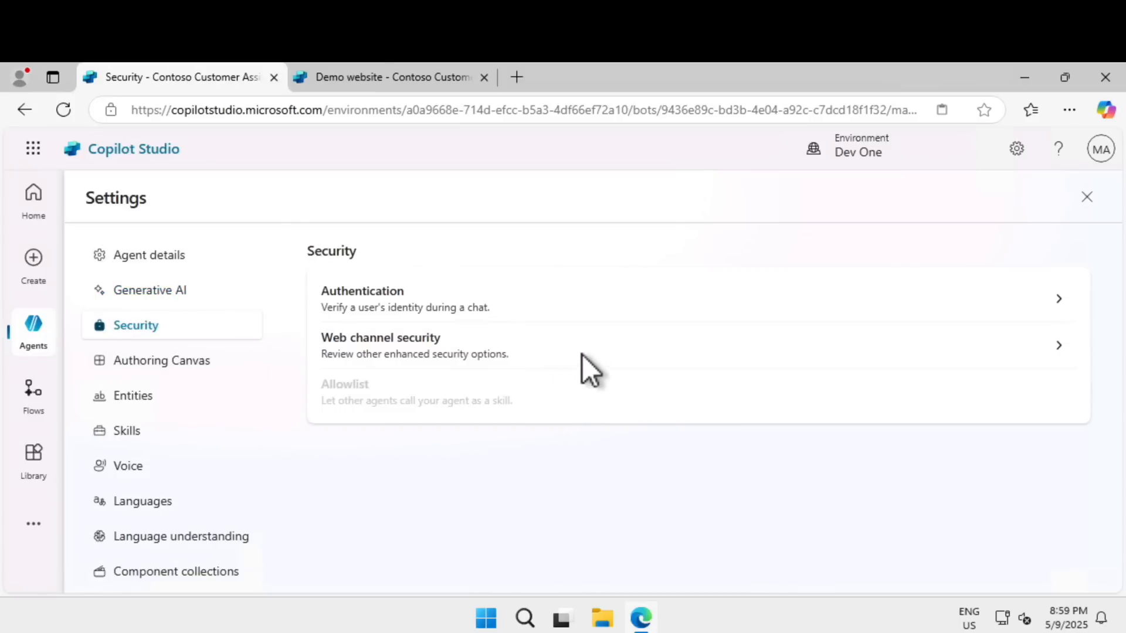
left_click(588, 305)
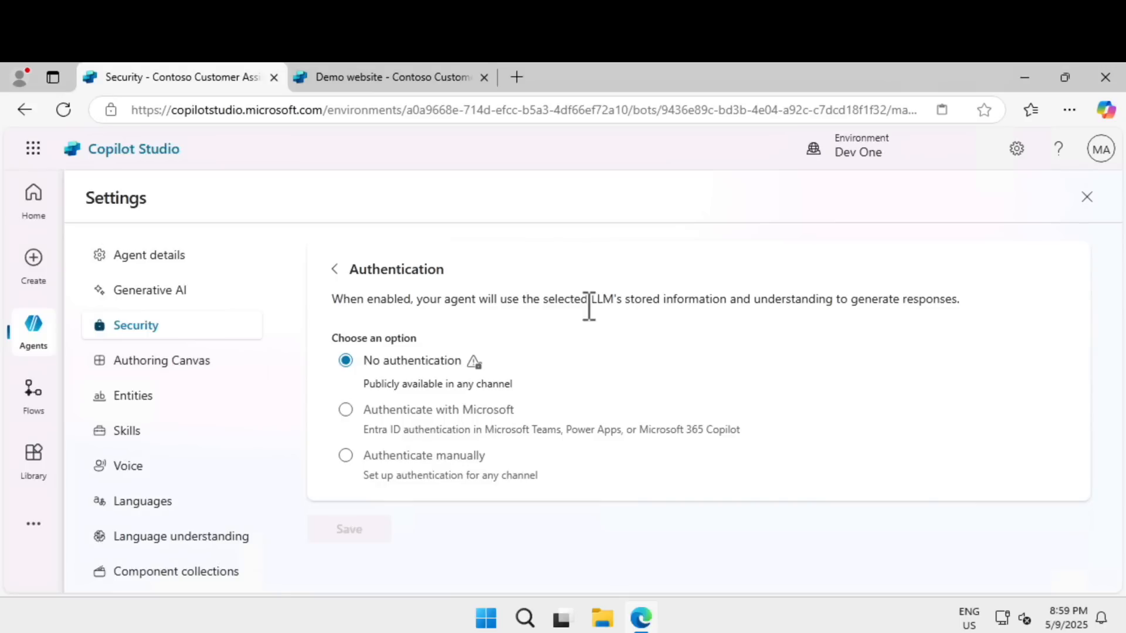
left_click(334, 269)
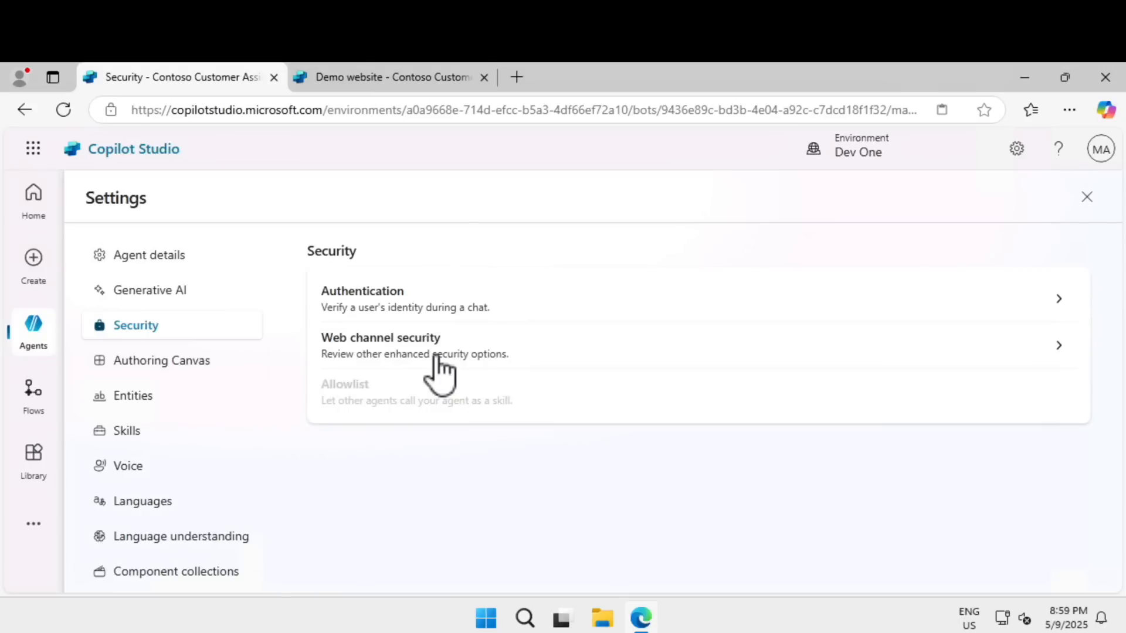
left_click(439, 369)
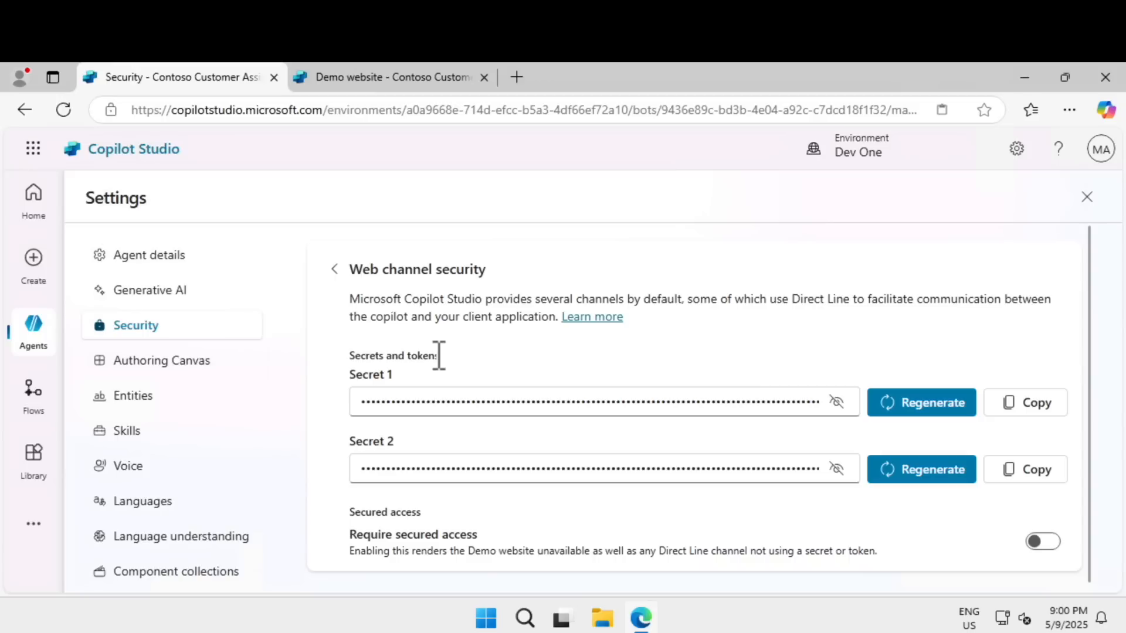
Step: Look through the agent's Authoring Canvas, Entities and Skills settings
left_click(175, 366)
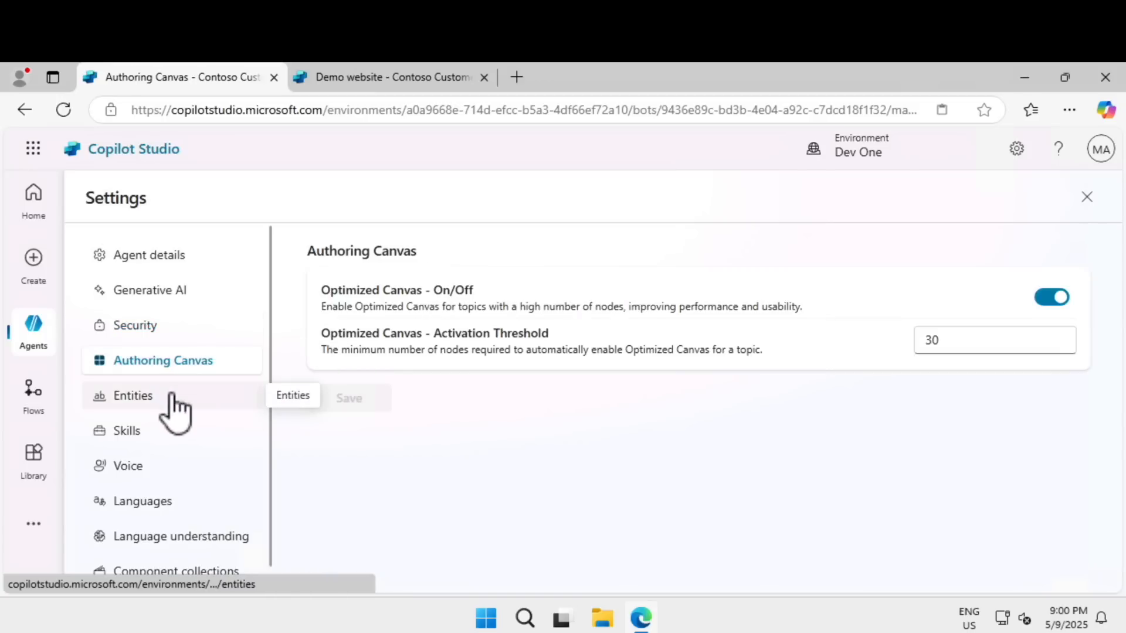
left_click(172, 396)
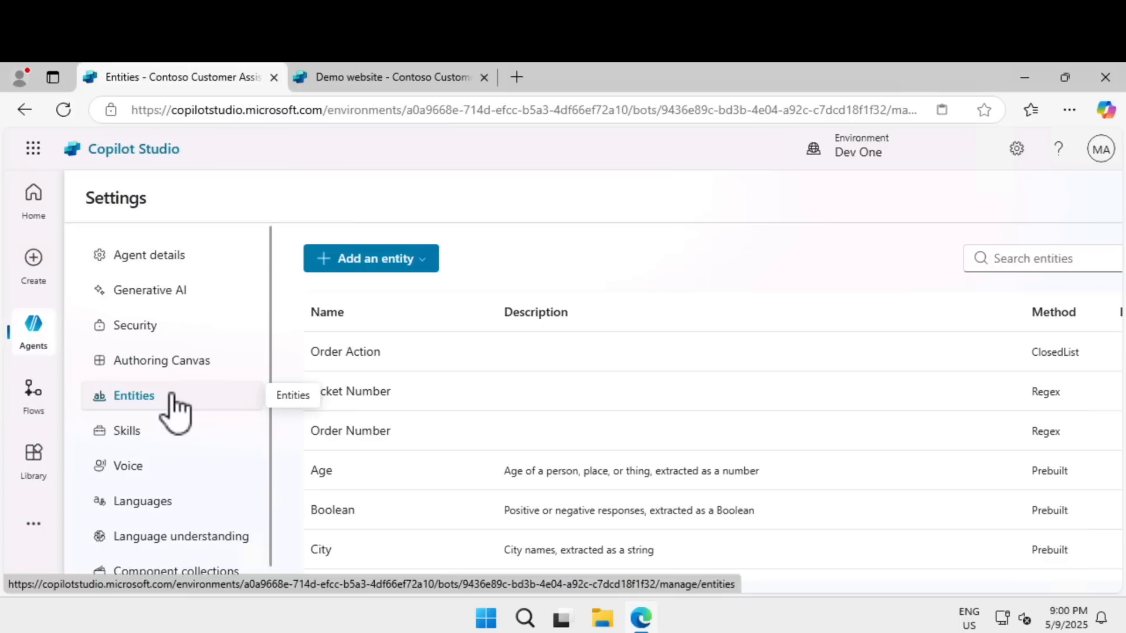
left_click(169, 432)
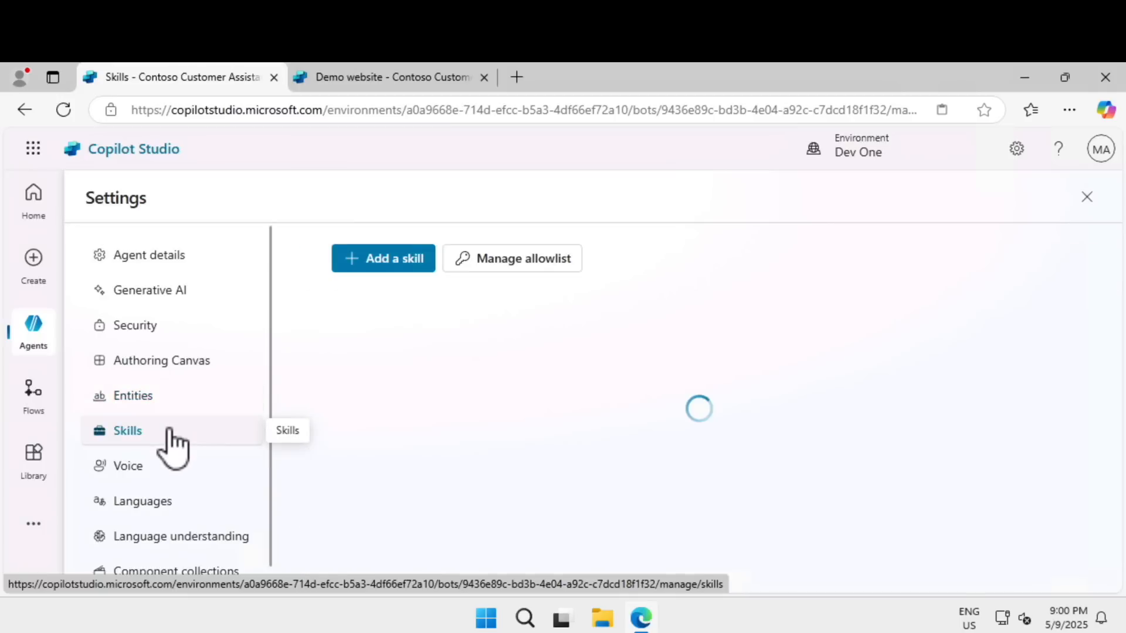
Step: Examine what is required to add a skill, leave without adding one, and view the agent's primary and secondary languages
left_click(397, 267)
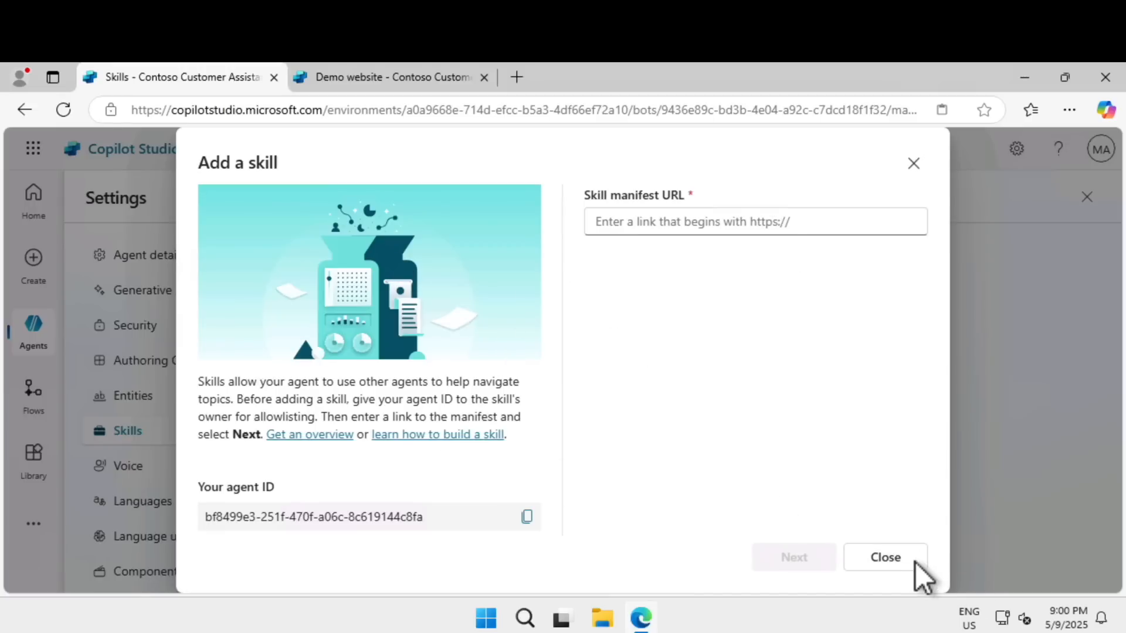
left_click(885, 558)
left_click(143, 502)
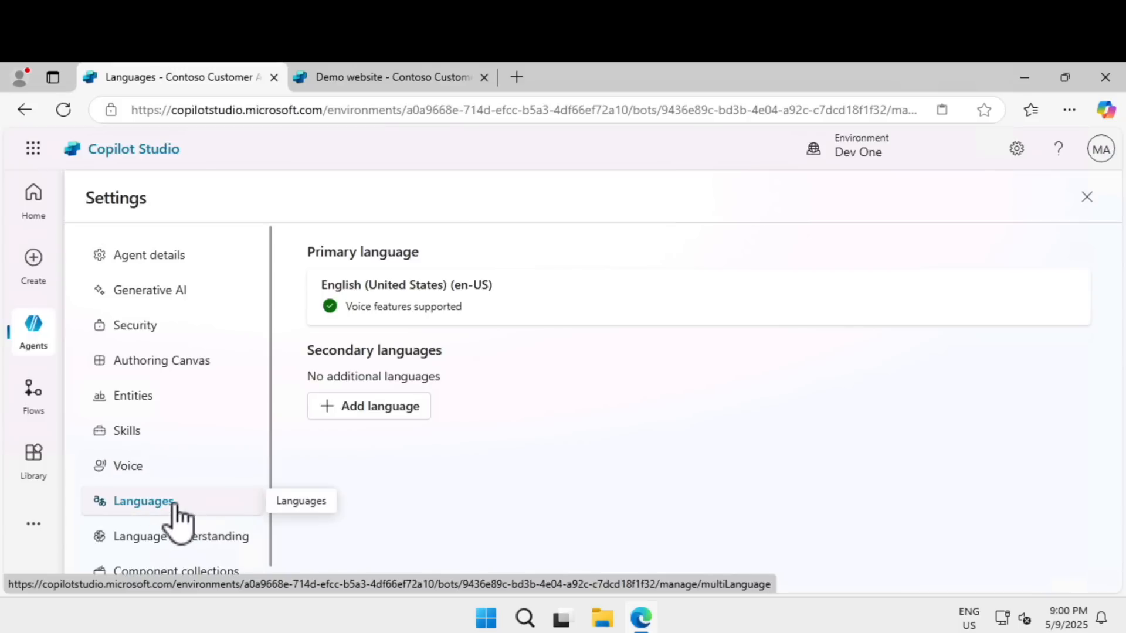